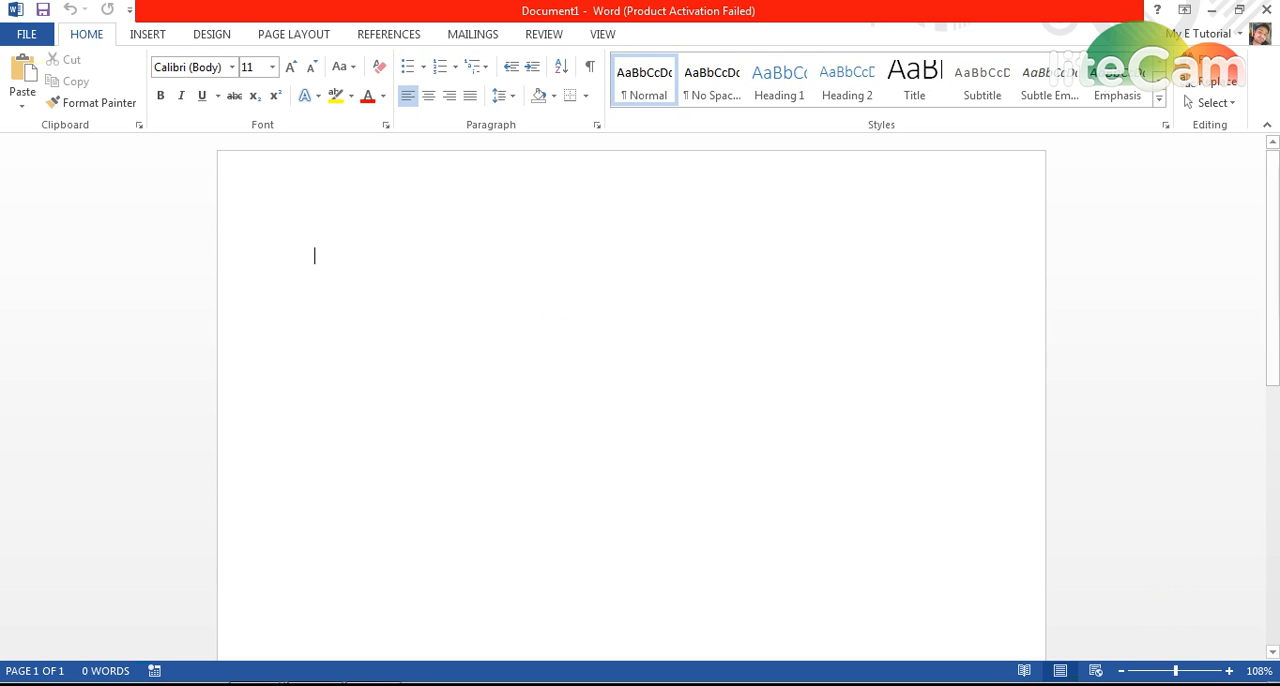
Insert a Simple Text Box into the blank document.
left_click(1153, 669)
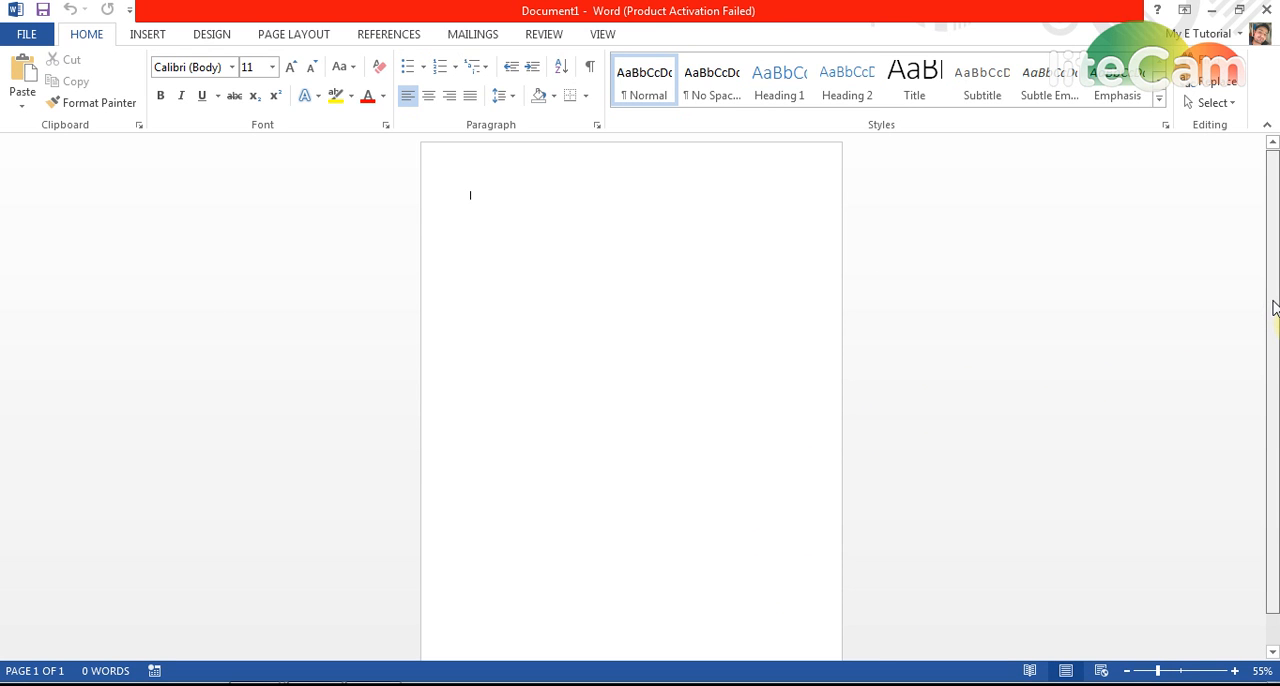
left_click_drag(1273, 307, 1273, 314)
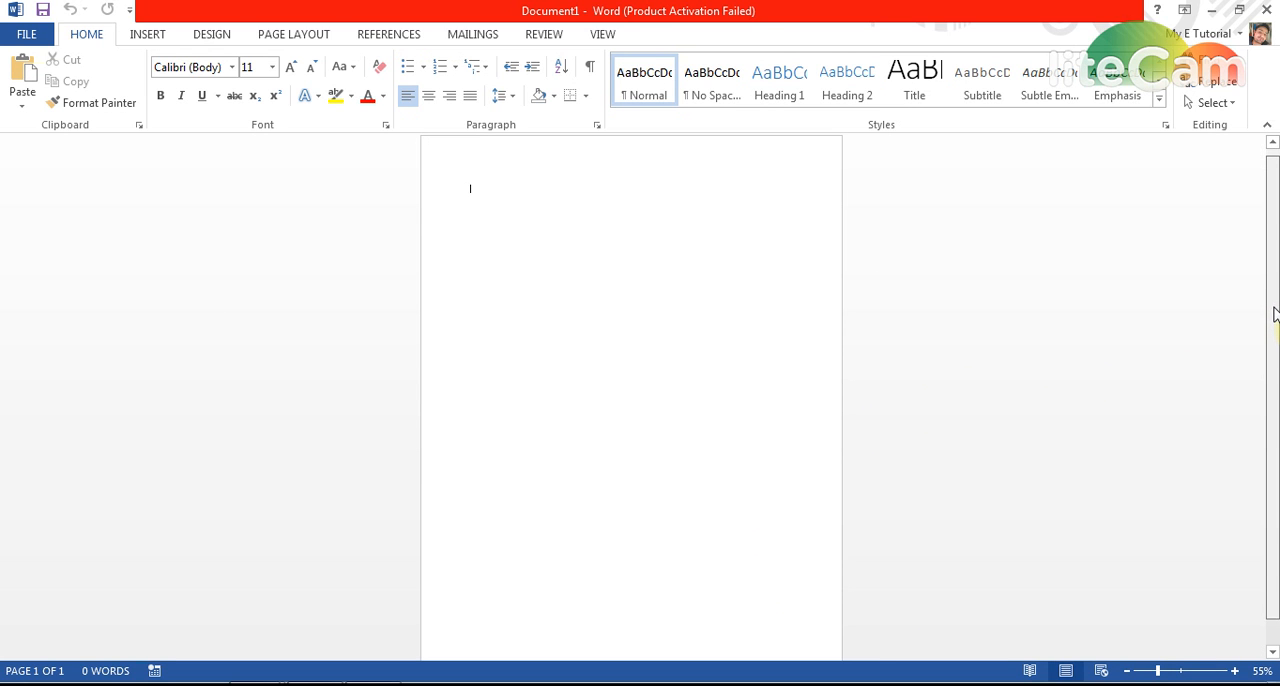
left_click(148, 35)
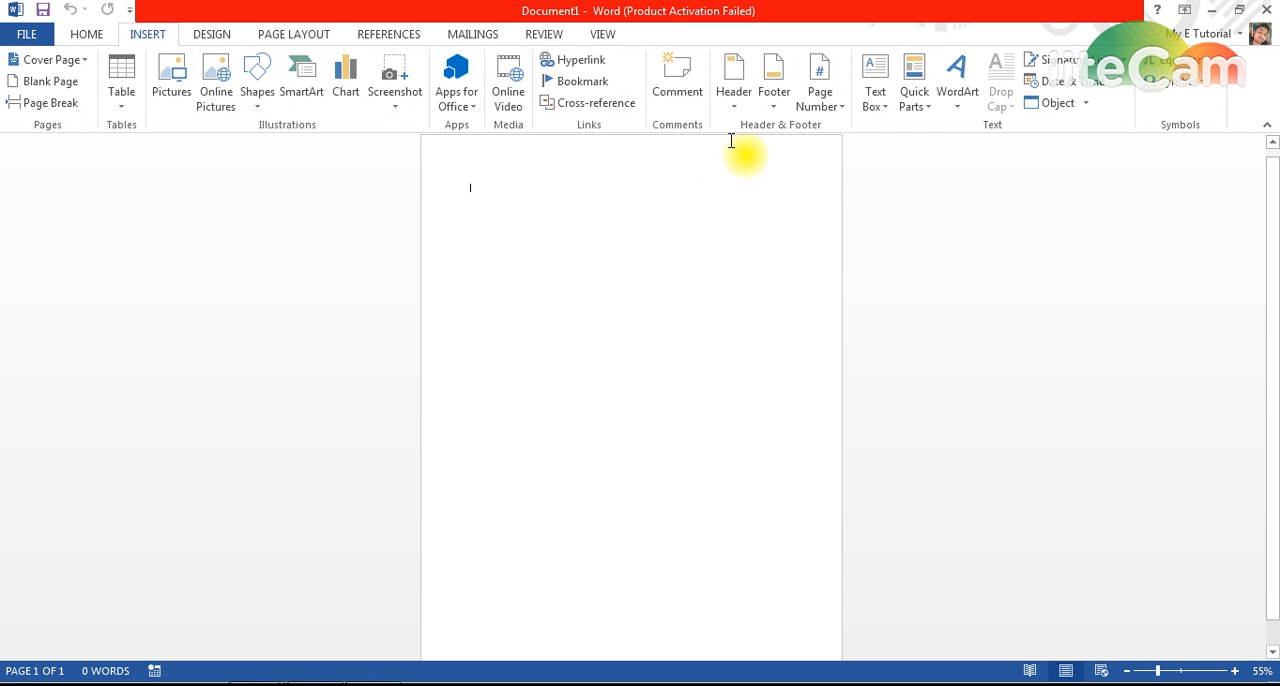
left_click(885, 107)
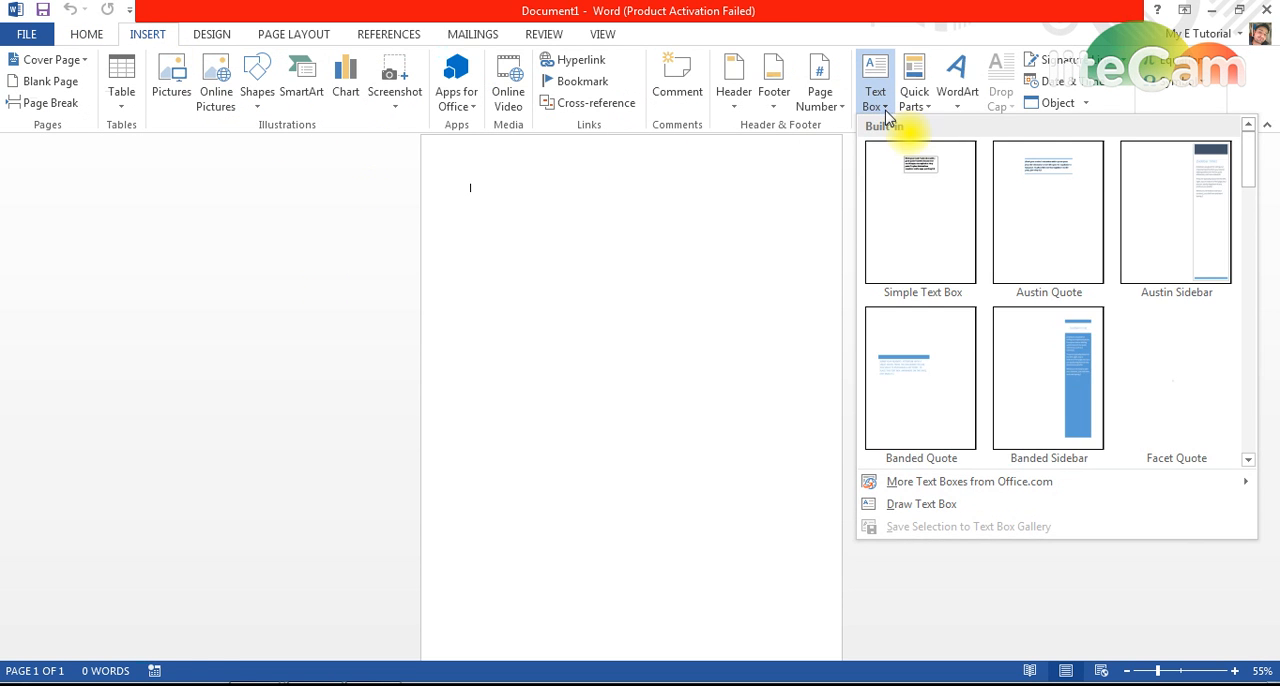
left_click(926, 180)
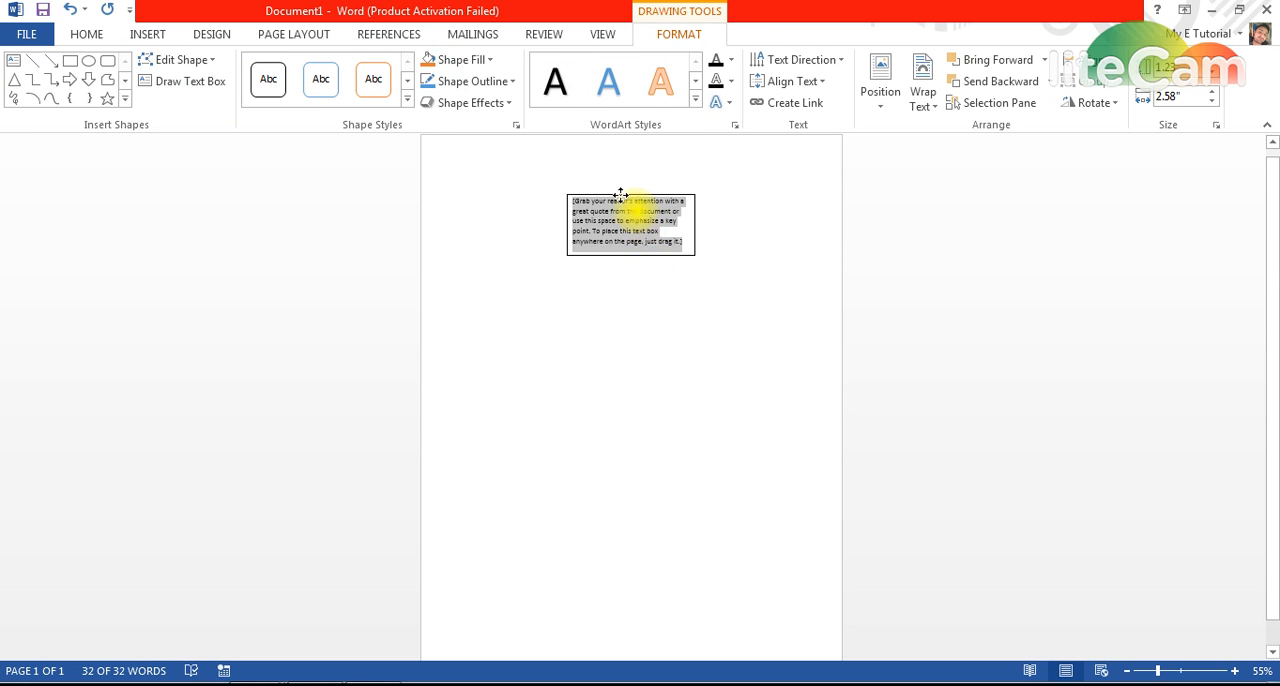
Move the text box further down the page and replace its placeholder text with "My E Tutorial".
left_click_drag(622, 197, 585, 298)
left_click(626, 346)
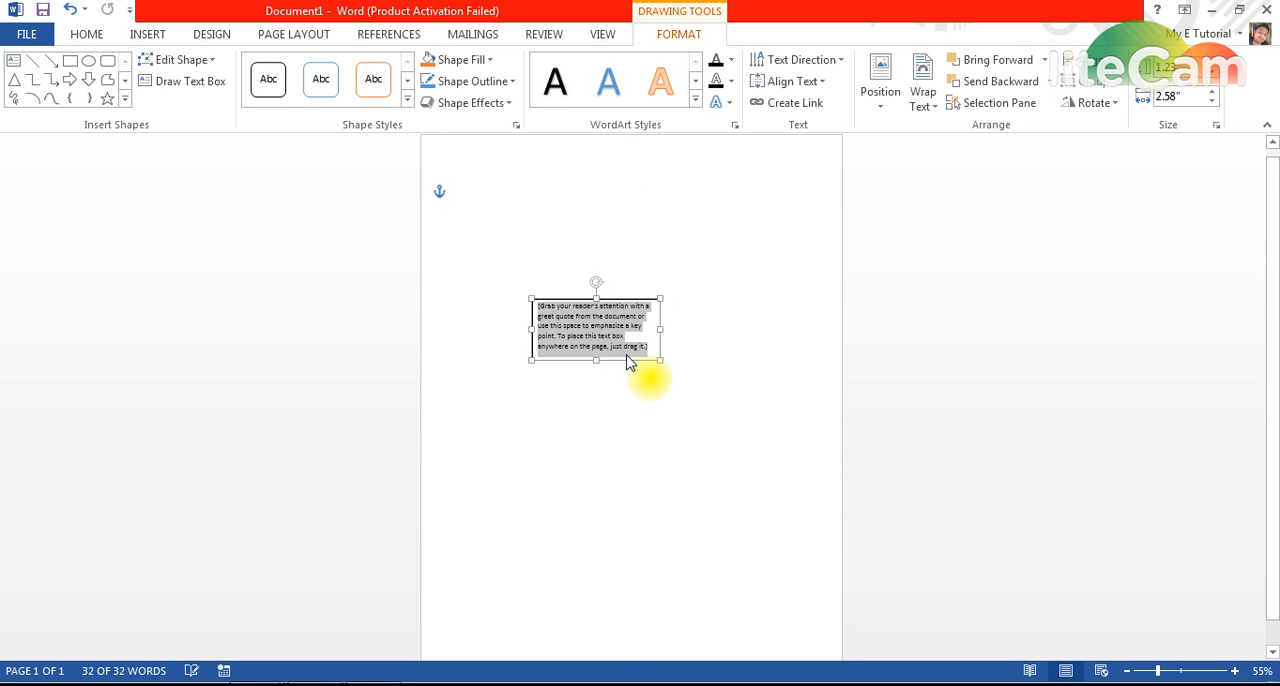
type("My E Tutorial")
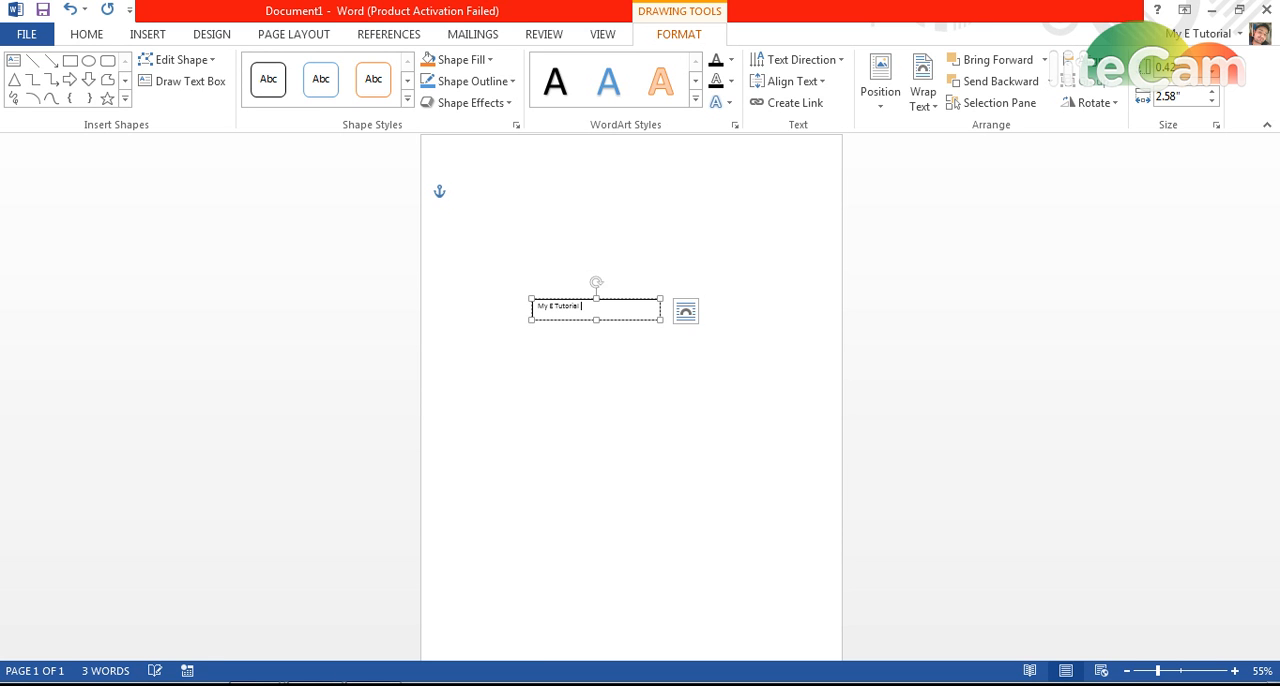
Enlarge the "My E Tutorial" text to 36 pt and widen its text box to about 3.28".
key("ctrl+a")
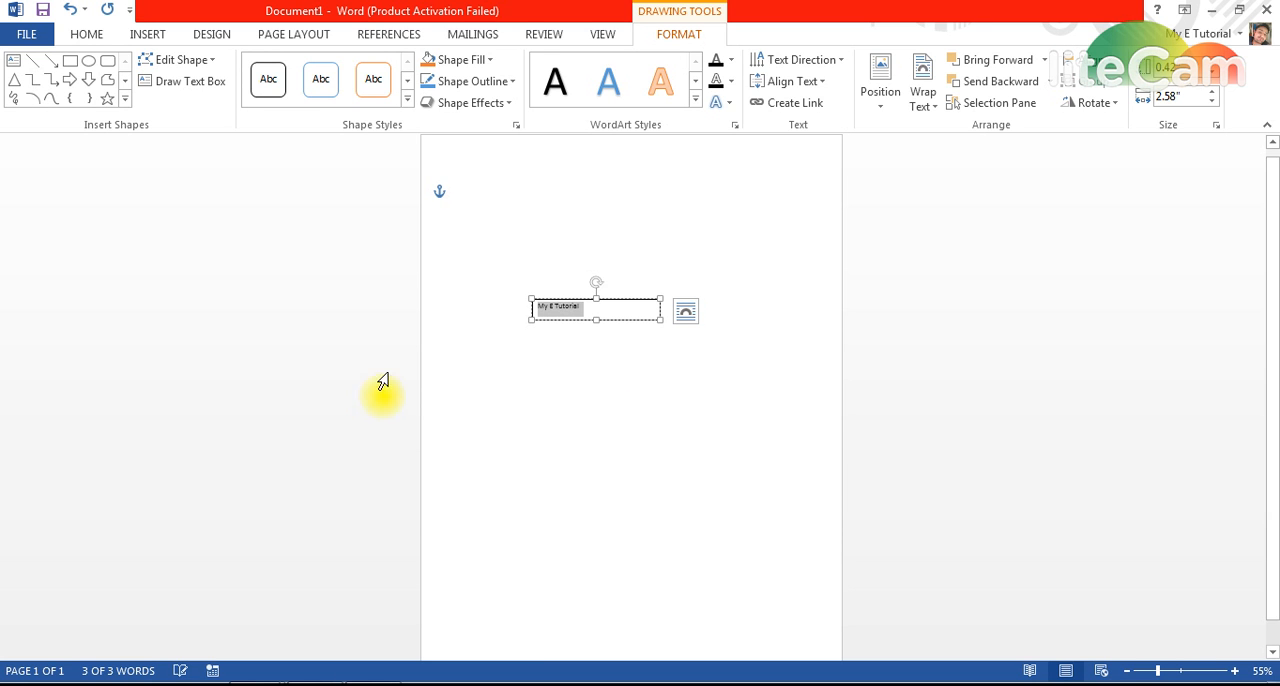
left_click(90, 36)
left_click(290, 67)
left_click(290, 67)
left_click(290, 67)
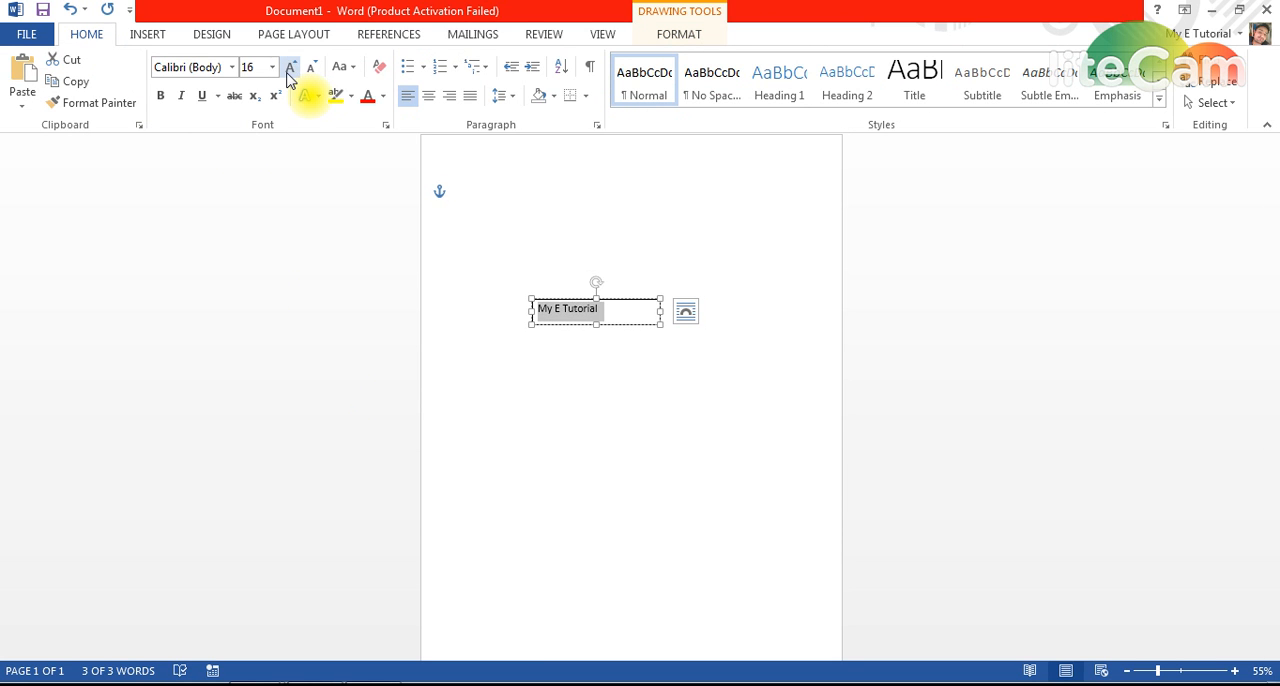
left_click(290, 67)
left_click(290, 67)
left_click(290, 67)
left_click(290, 67)
left_click(290, 67)
left_click(290, 67)
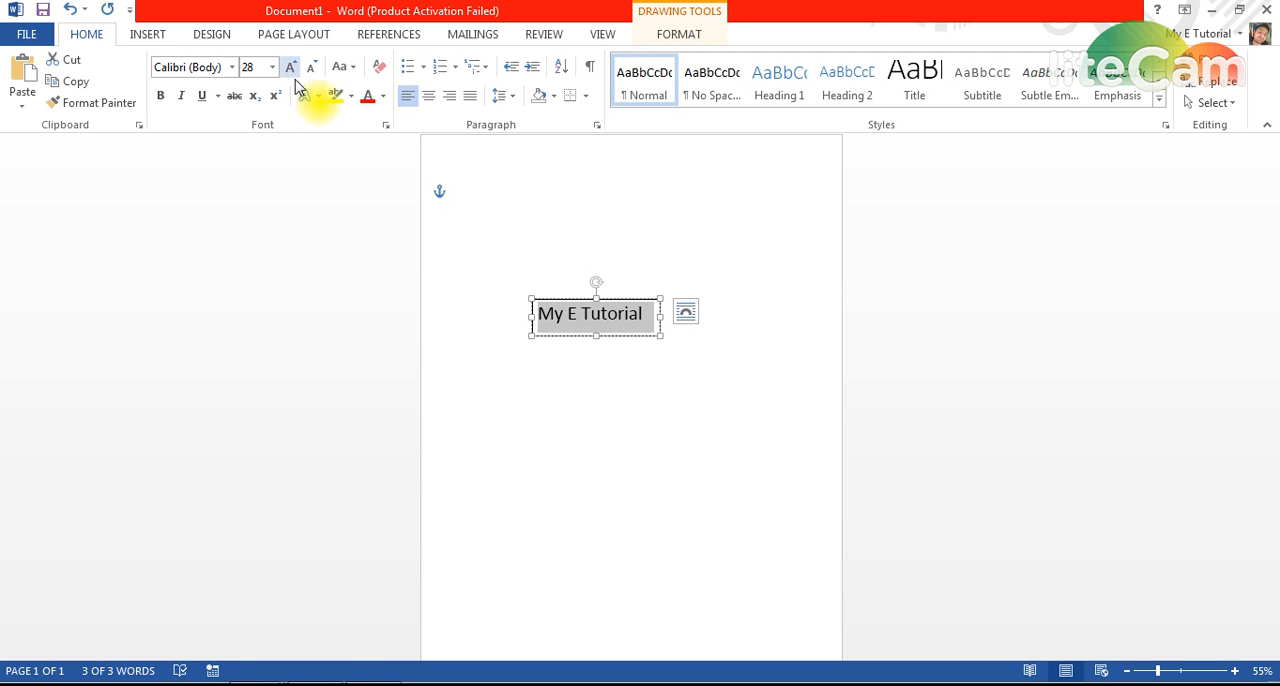
left_click_drag(662, 315, 685, 317)
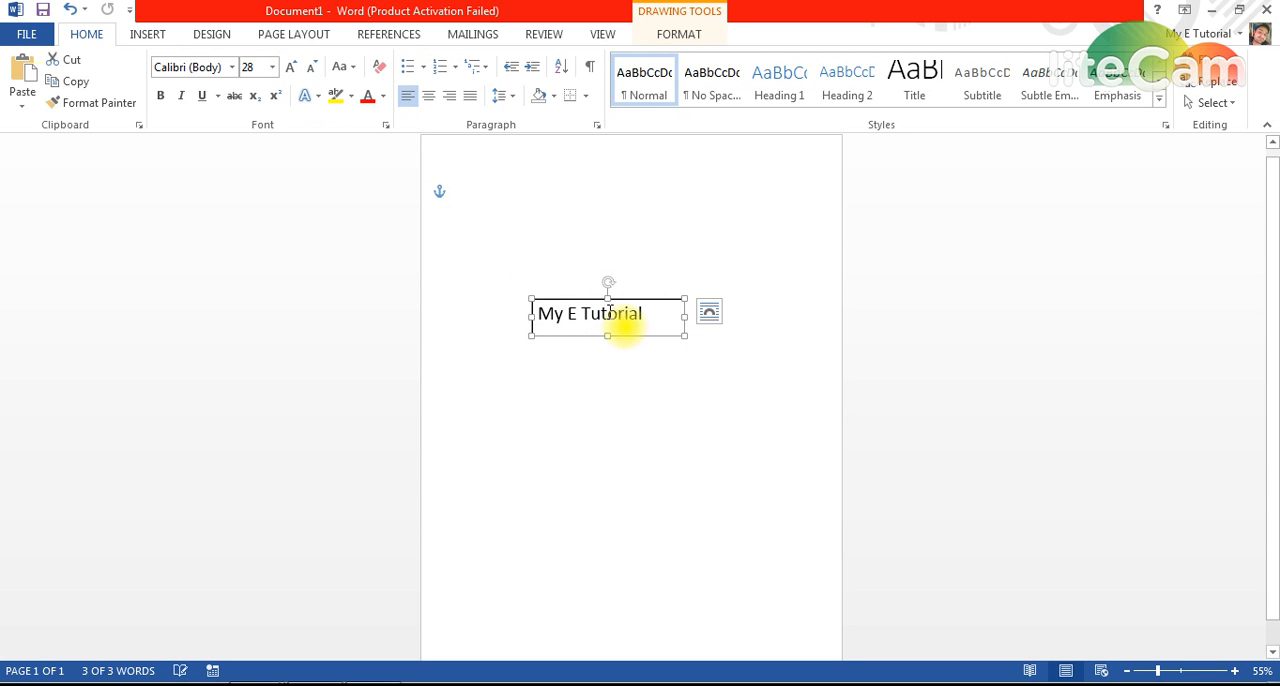
left_click(290, 67)
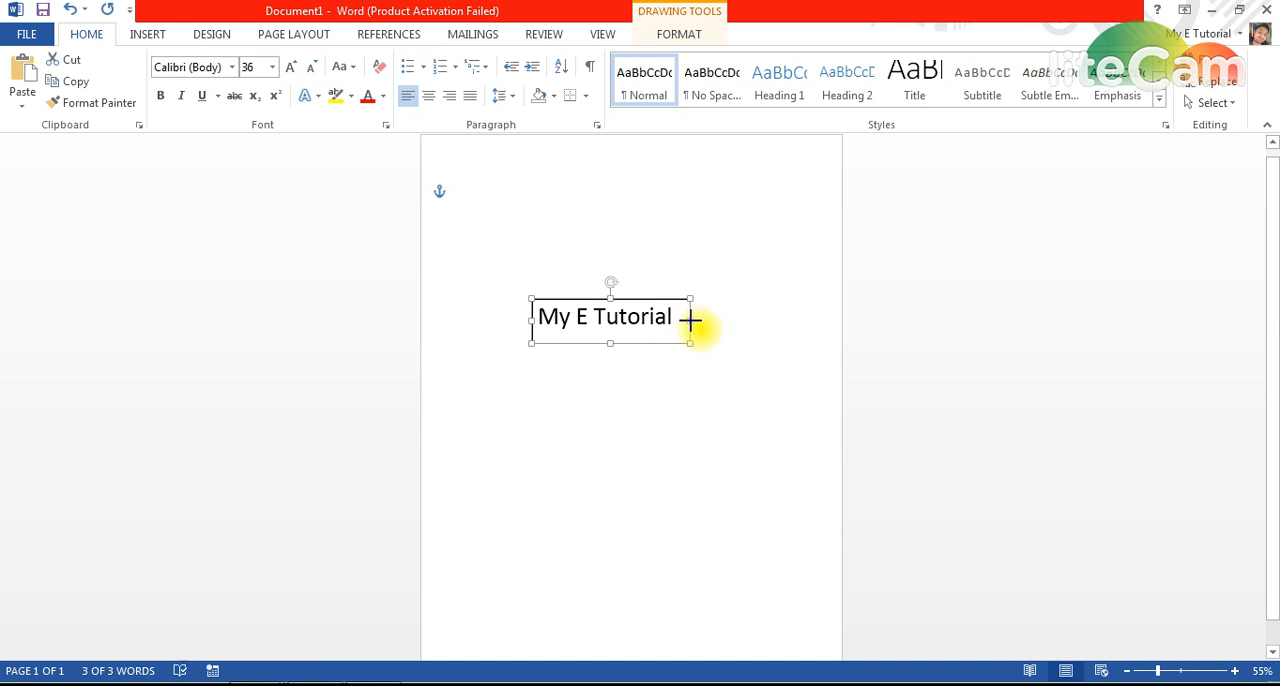
left_click_drag(690, 320, 696, 320)
Remove the fill and the outline from the "My E Tutorial" text box.
double_click(658, 305)
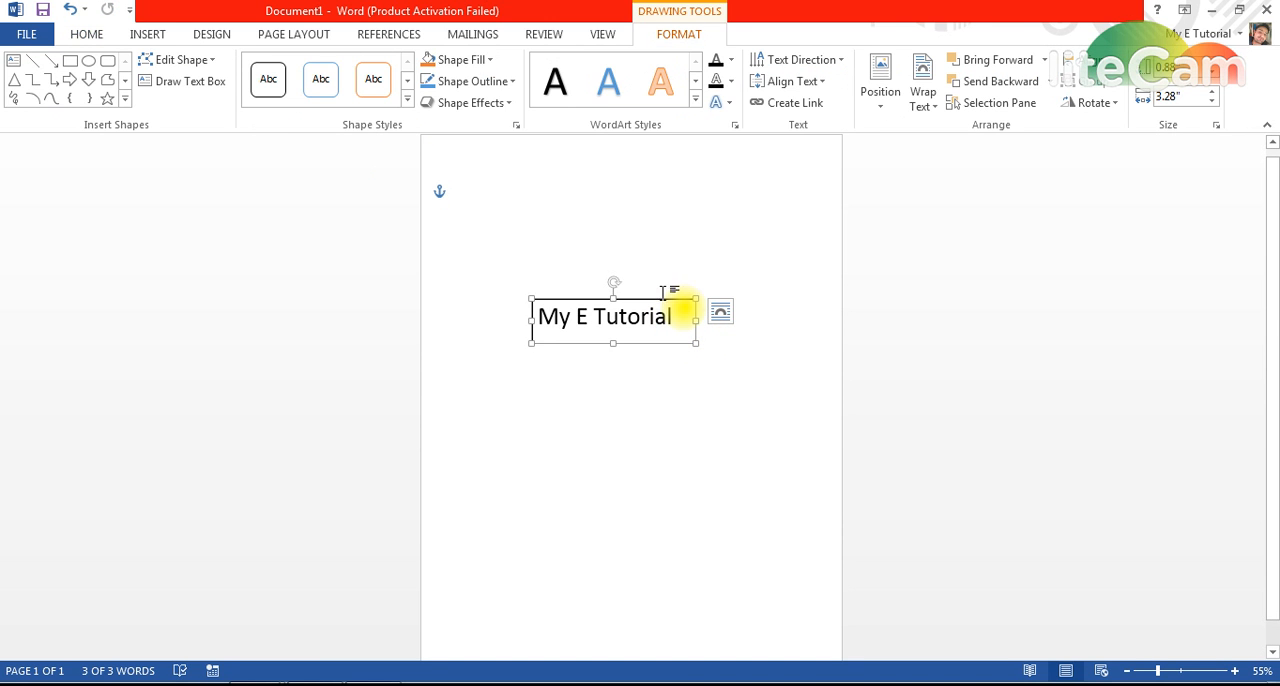
left_click(488, 62)
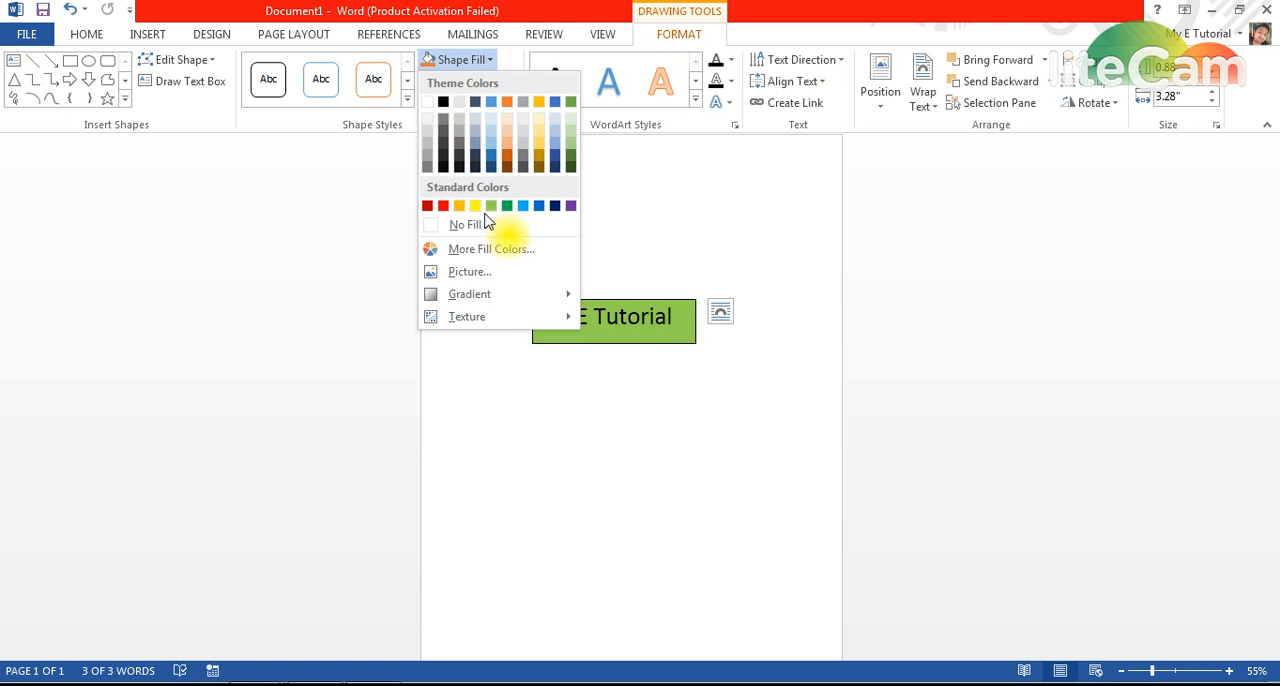
left_click(466, 226)
left_click(497, 84)
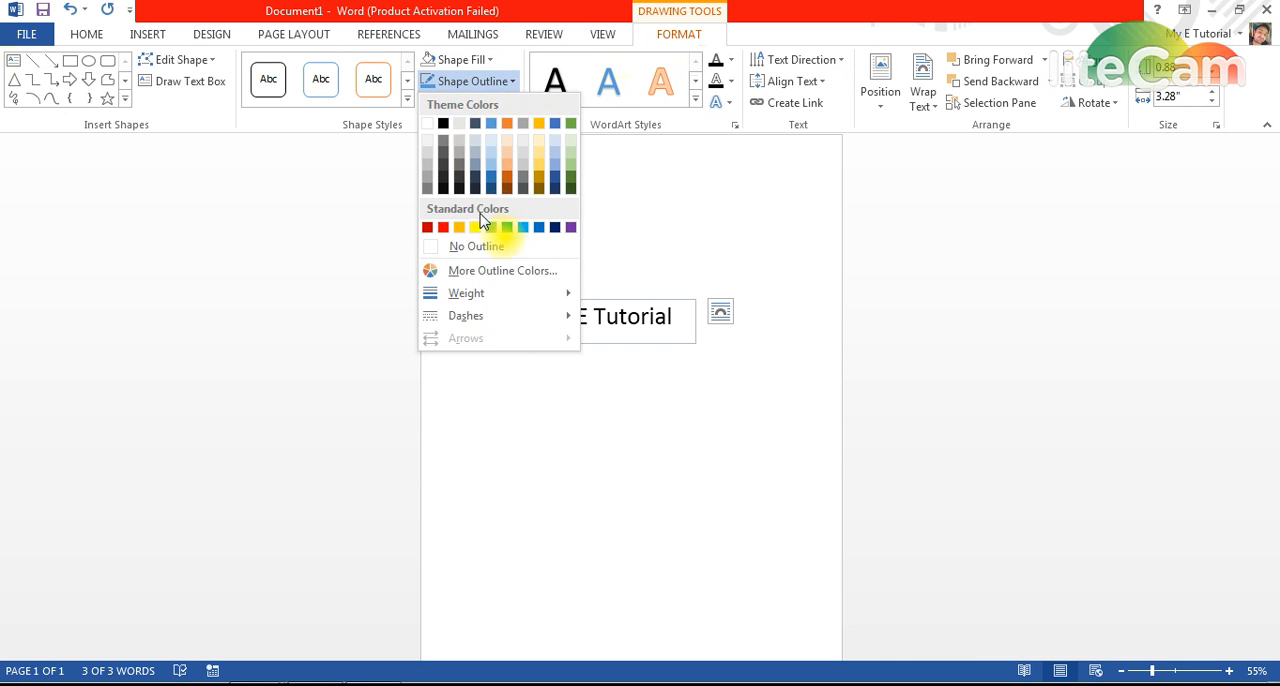
left_click(484, 246)
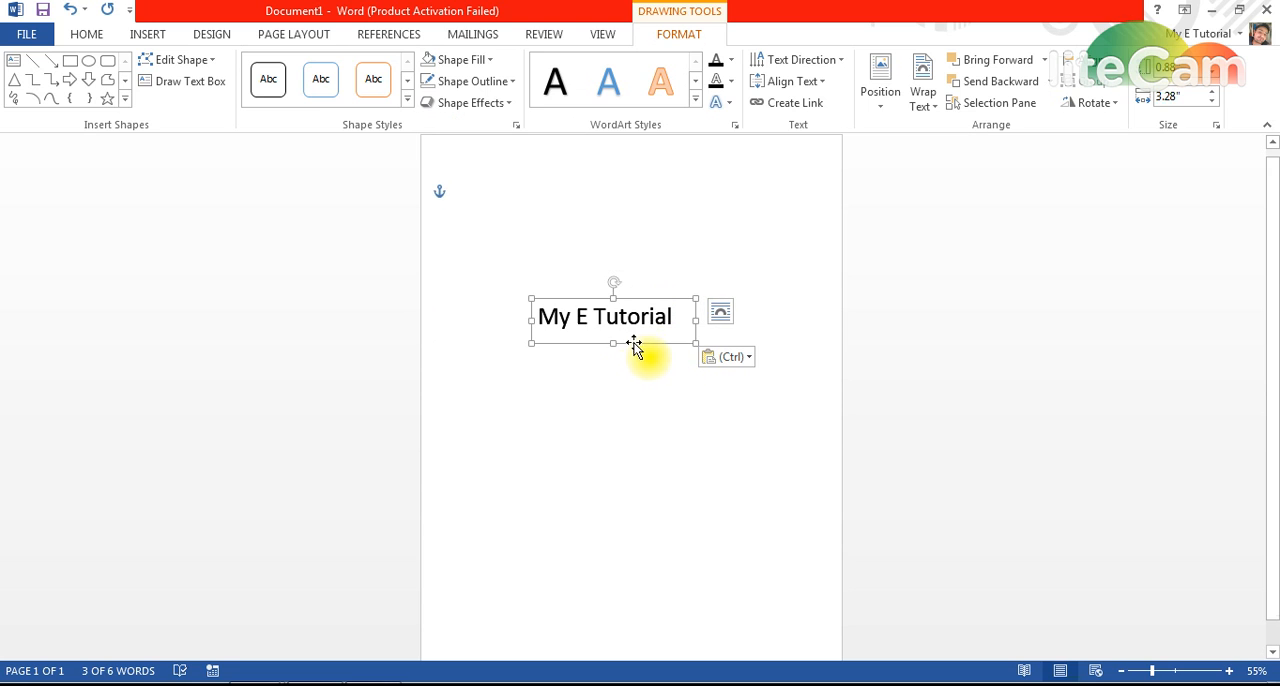
Place a copy of the "My E Tutorial" text box below the original and change its text to "MS Excel".
left_click_drag(634, 344, 622, 401)
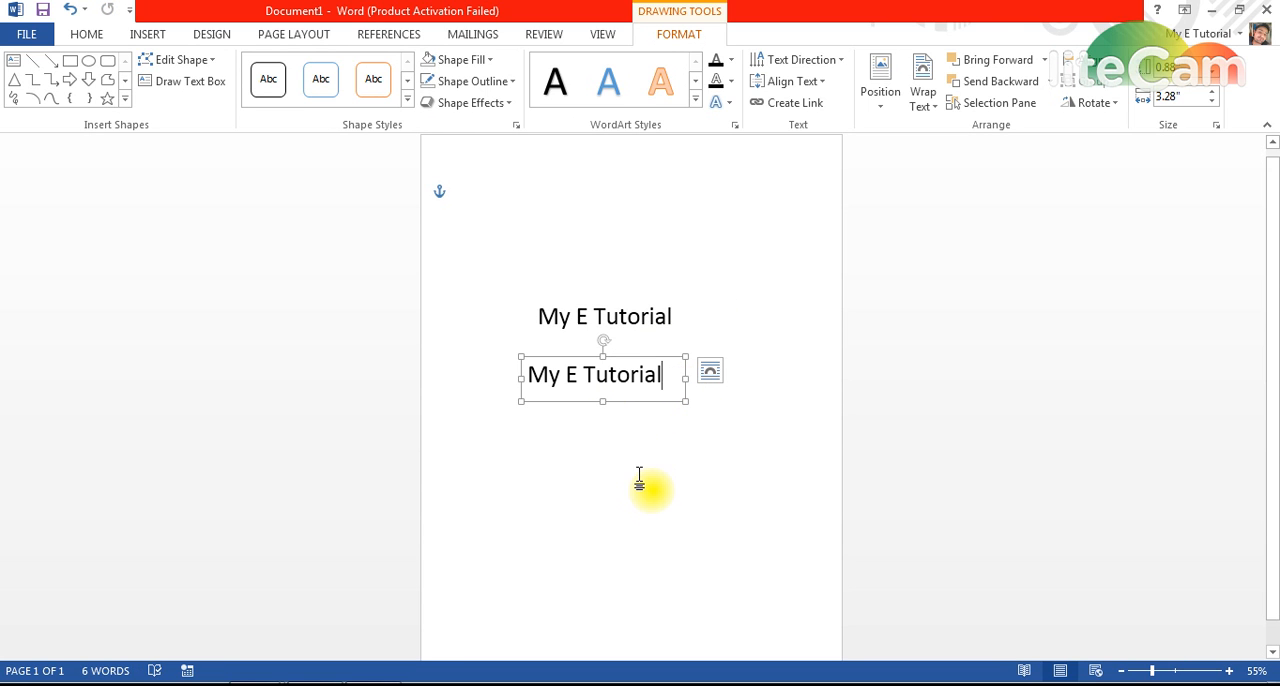
key("BackSpace")
key("BackSpace")
key("BackSpace")
key("BackSpace")
key("BackSpace")
key("BackSpace")
key("BackSpace")
key("BackSpace")
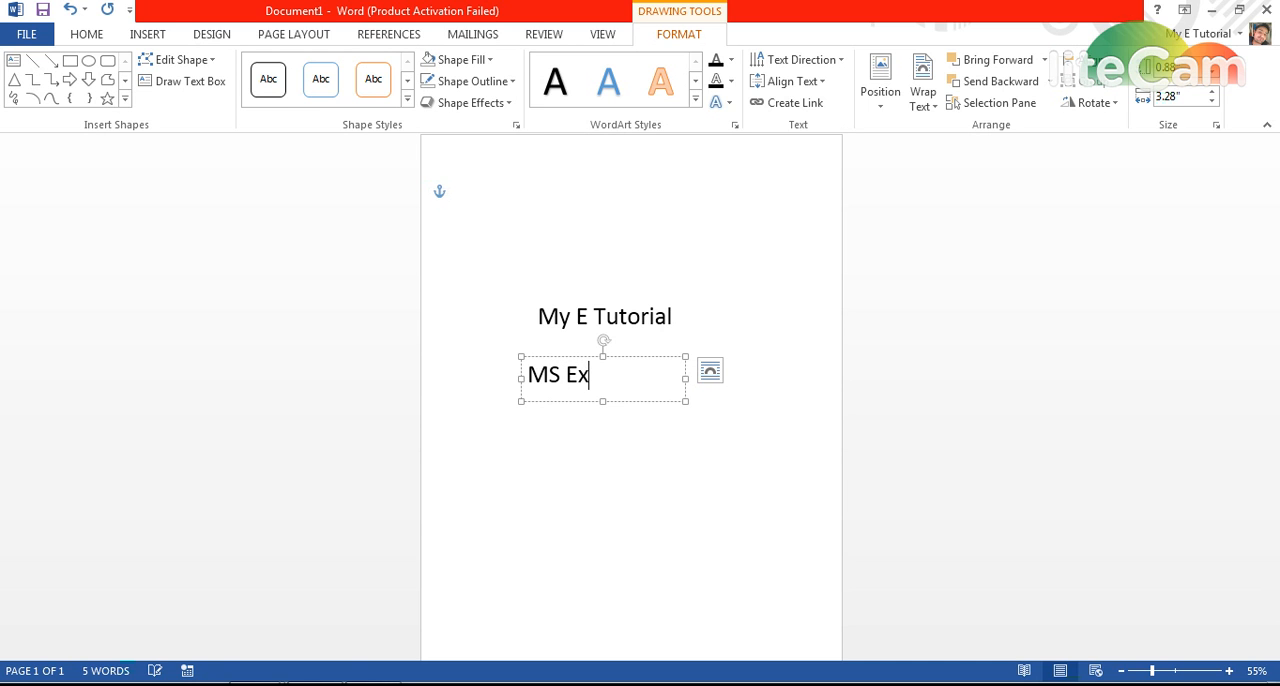
Duplicate the "MS Excel" text box, place the copy below it and change its text to "2013".
left_click(627, 358)
key("ctrl+c")
key("ctrl+v")
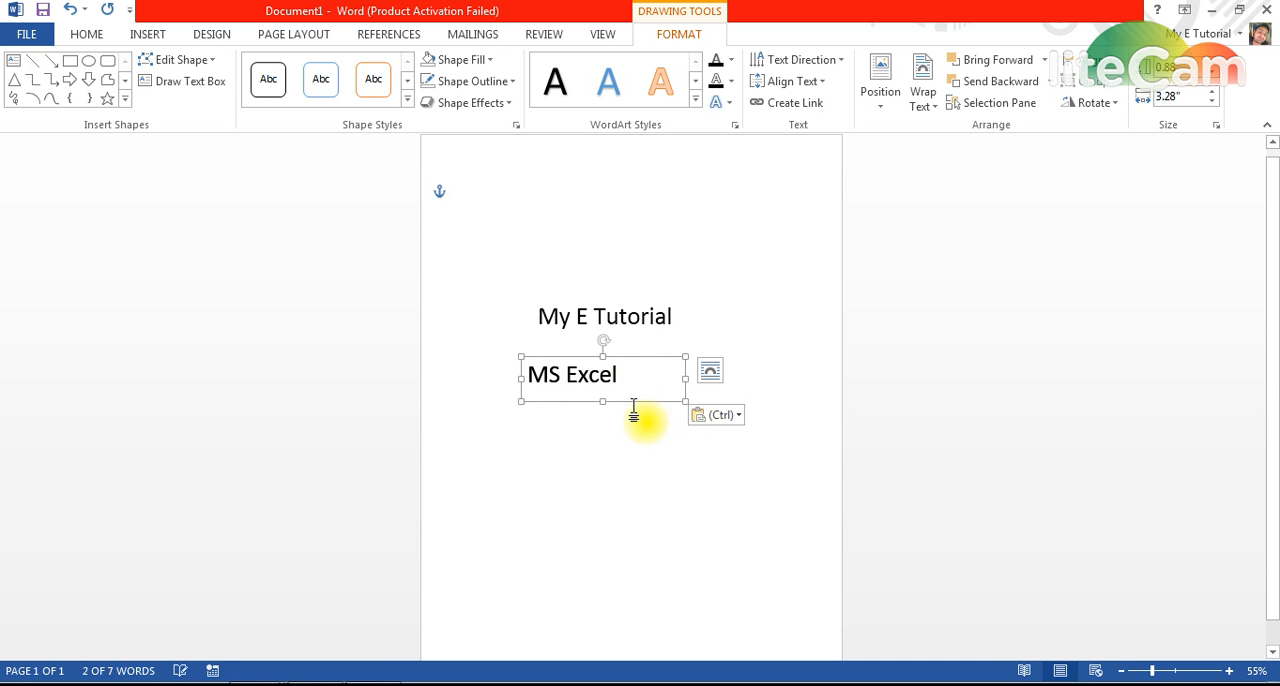
left_click_drag(633, 401, 625, 467)
left_click(621, 441)
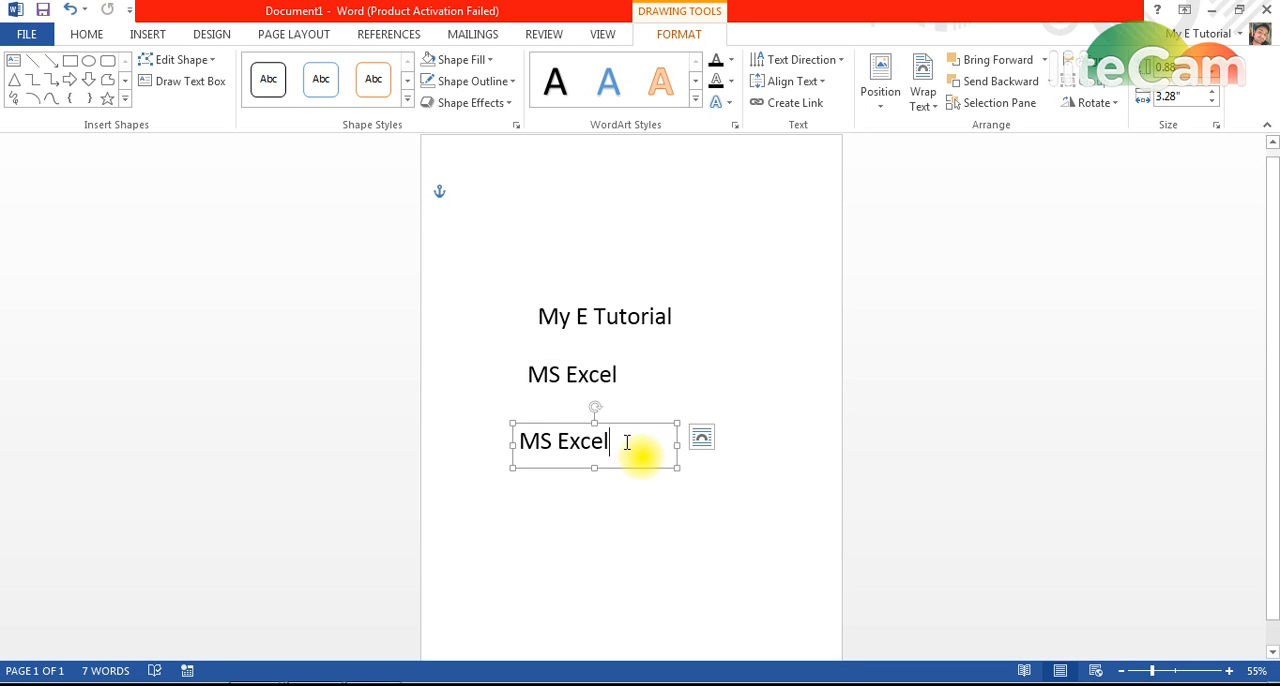
key("BackSpace")
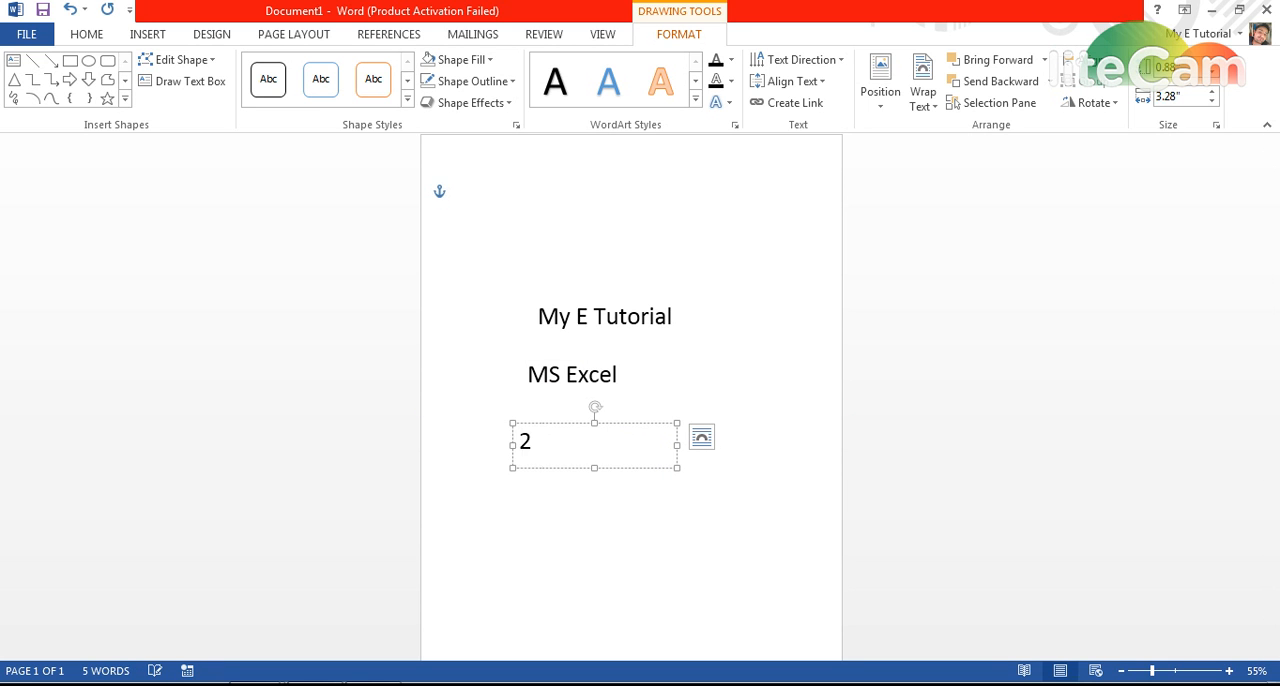
type("2013")
Move the "My E Tutorial" box to the lower right of the page and the "MS Excel" box slightly higher.
left_click(657, 320)
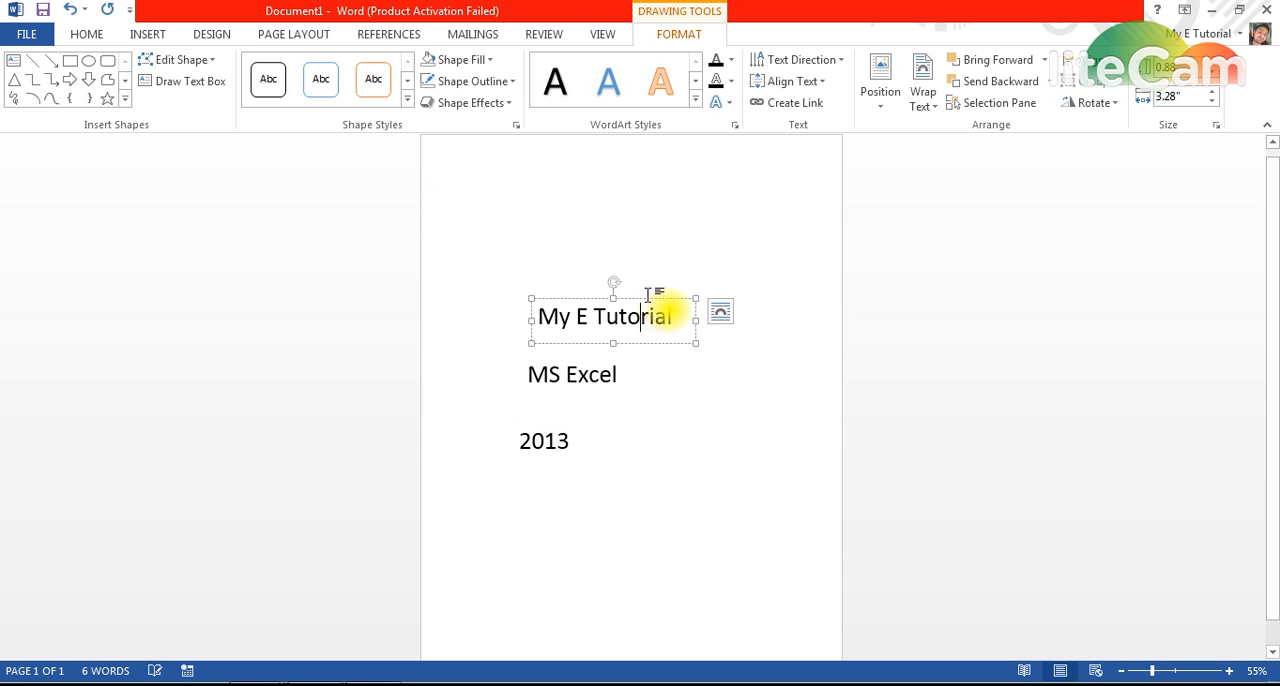
left_click_drag(686, 342, 752, 568)
left_click(594, 371)
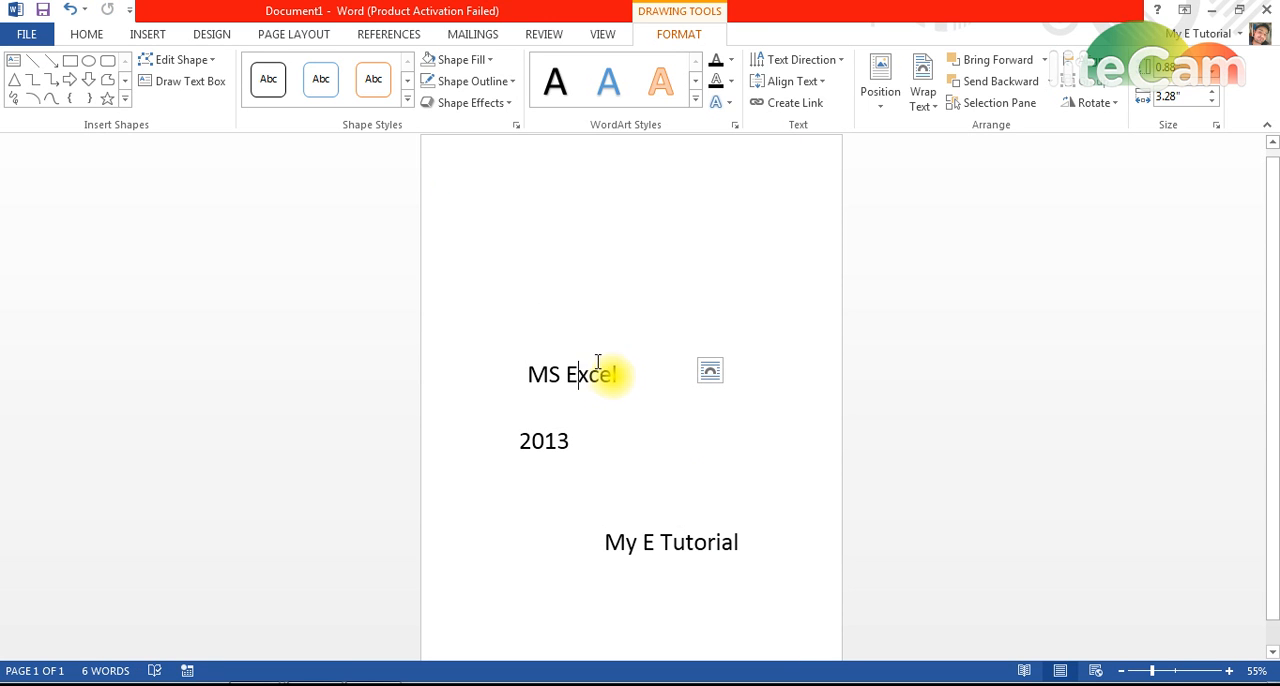
left_click(620, 354)
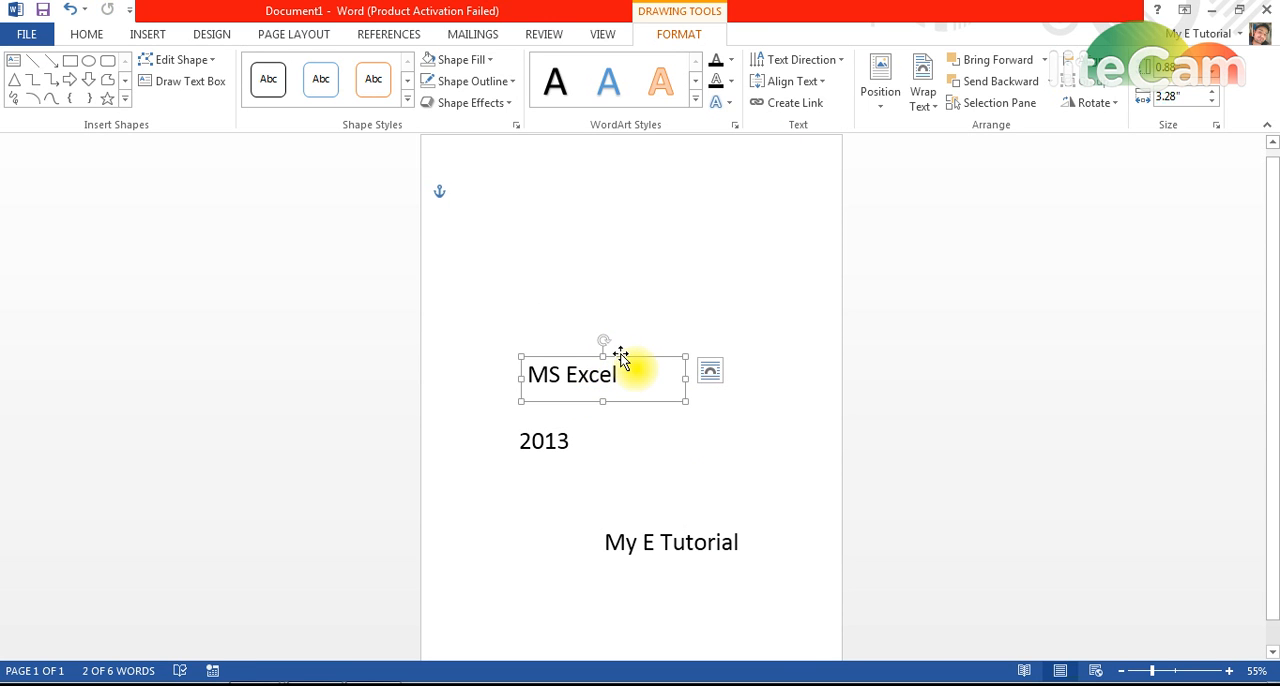
left_click_drag(620, 354, 524, 334)
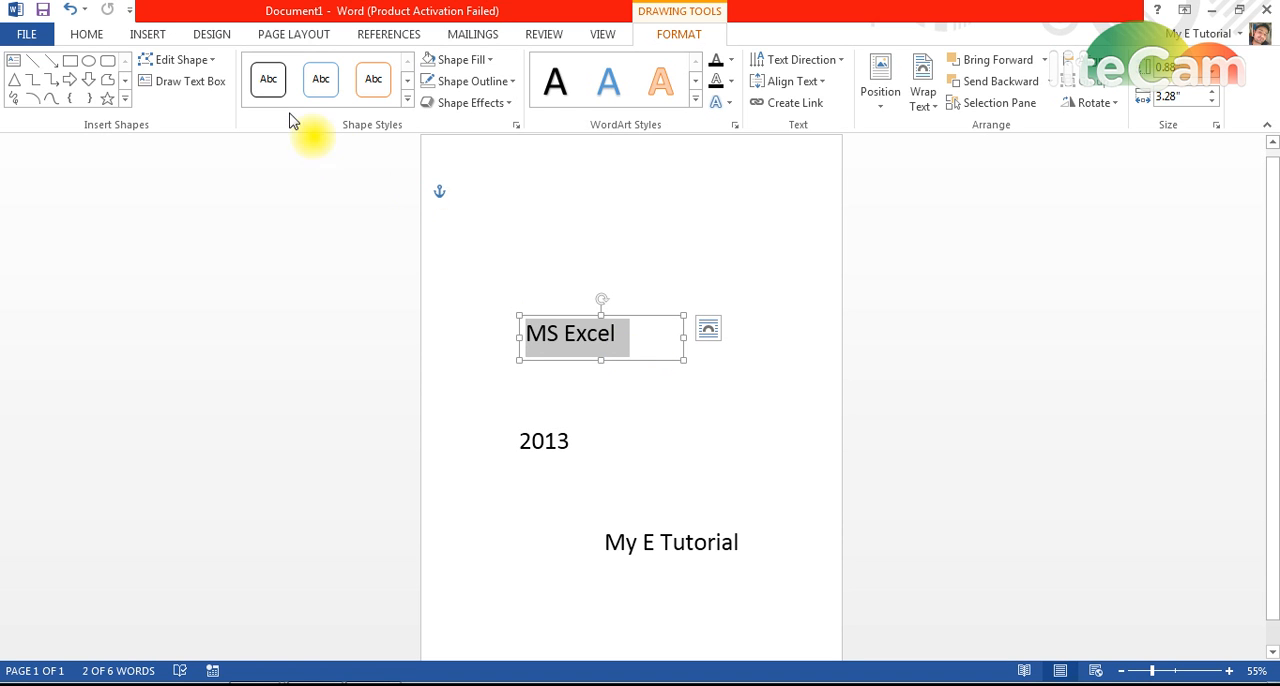
Set the font of the "MS Excel" text to Jokerman.
left_click(86, 34)
left_click(231, 69)
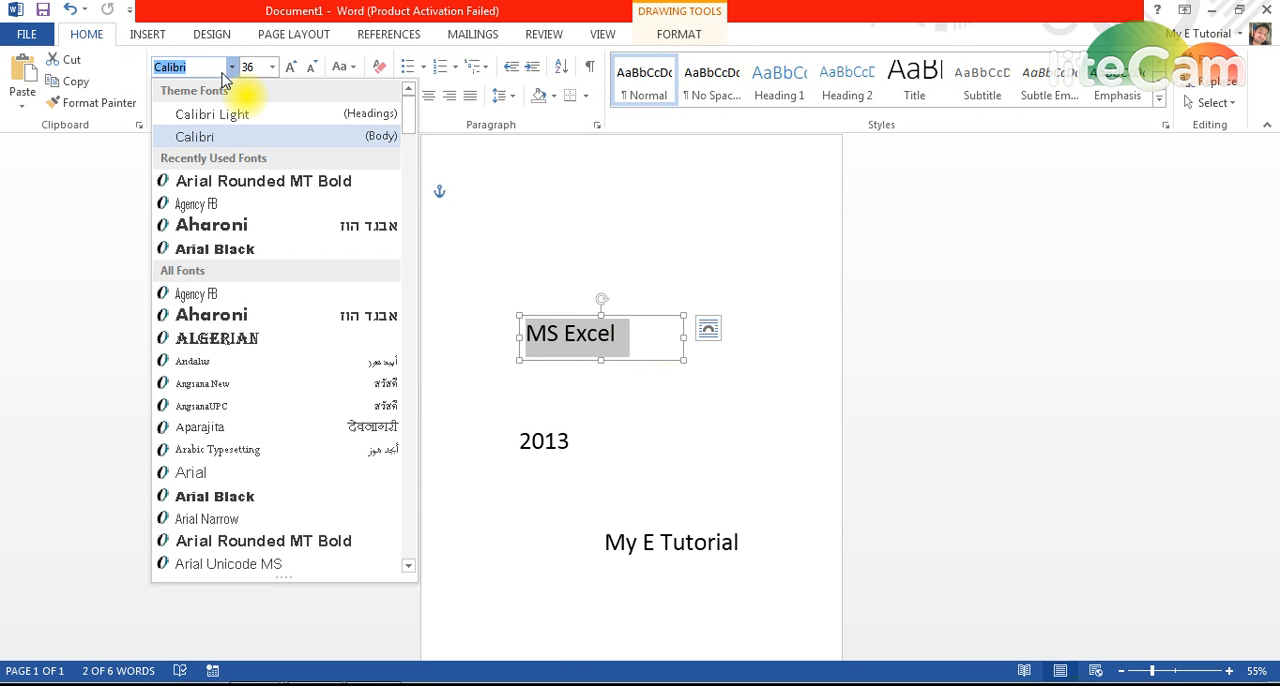
type("Mater")
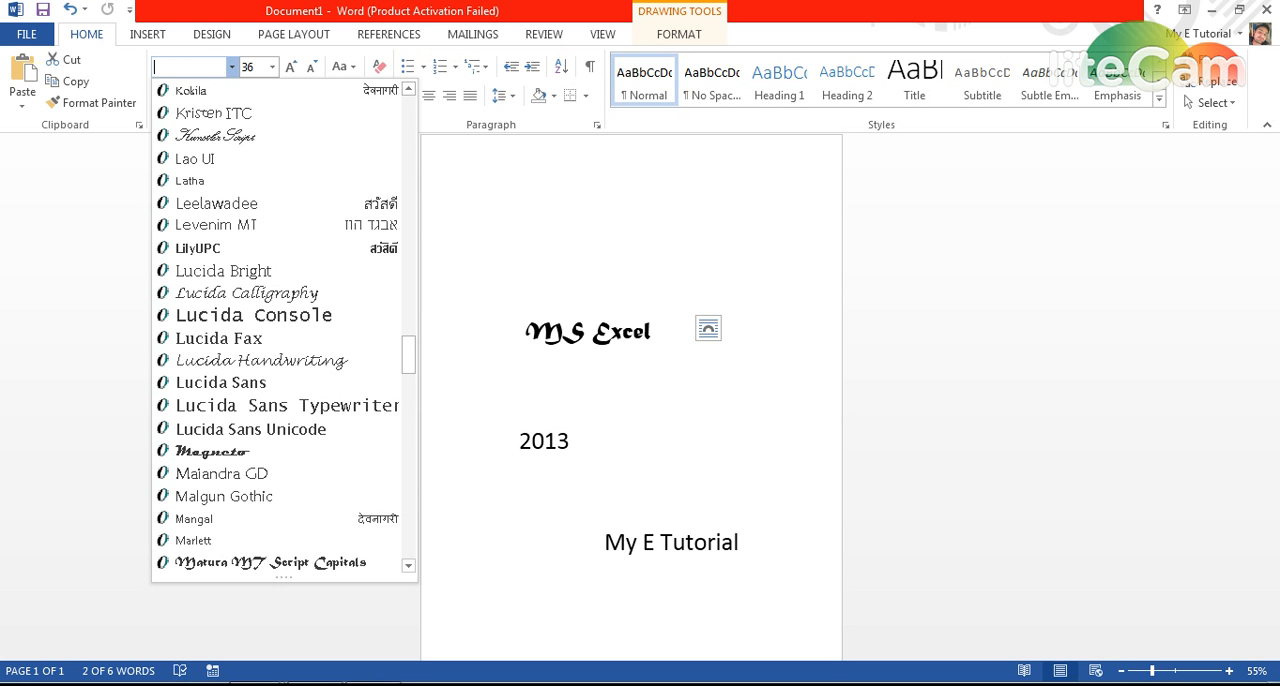
type("Jao")
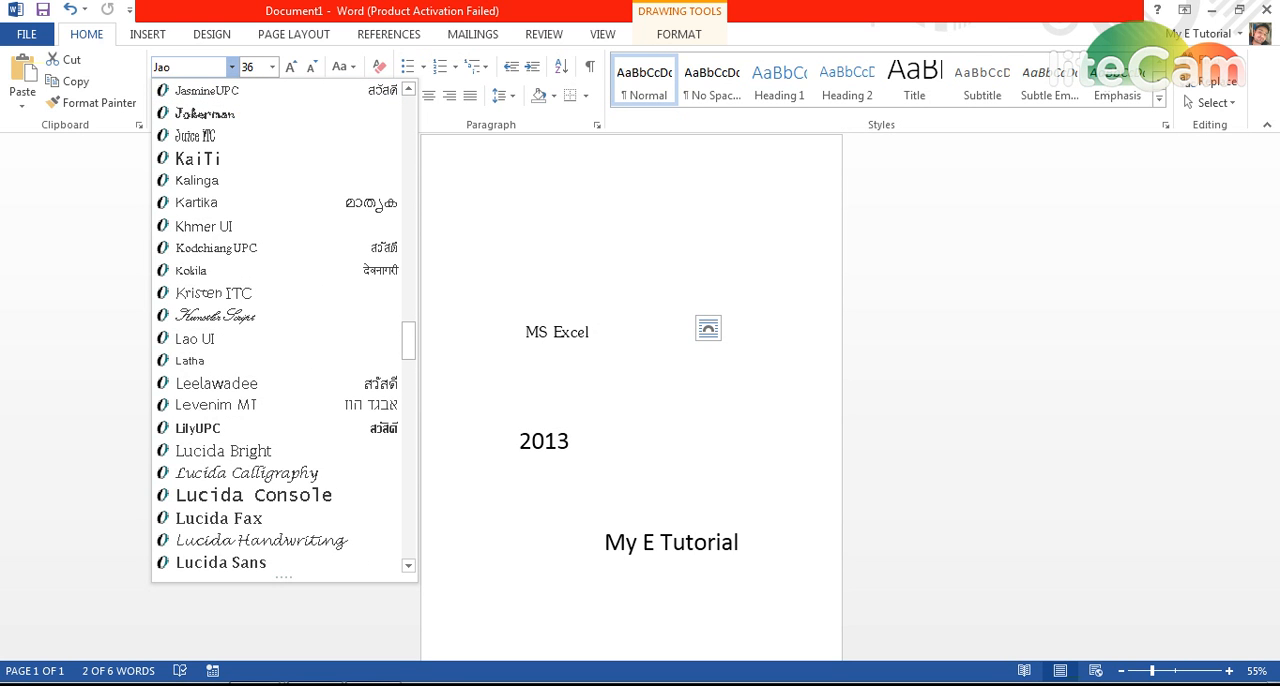
type("okerman")
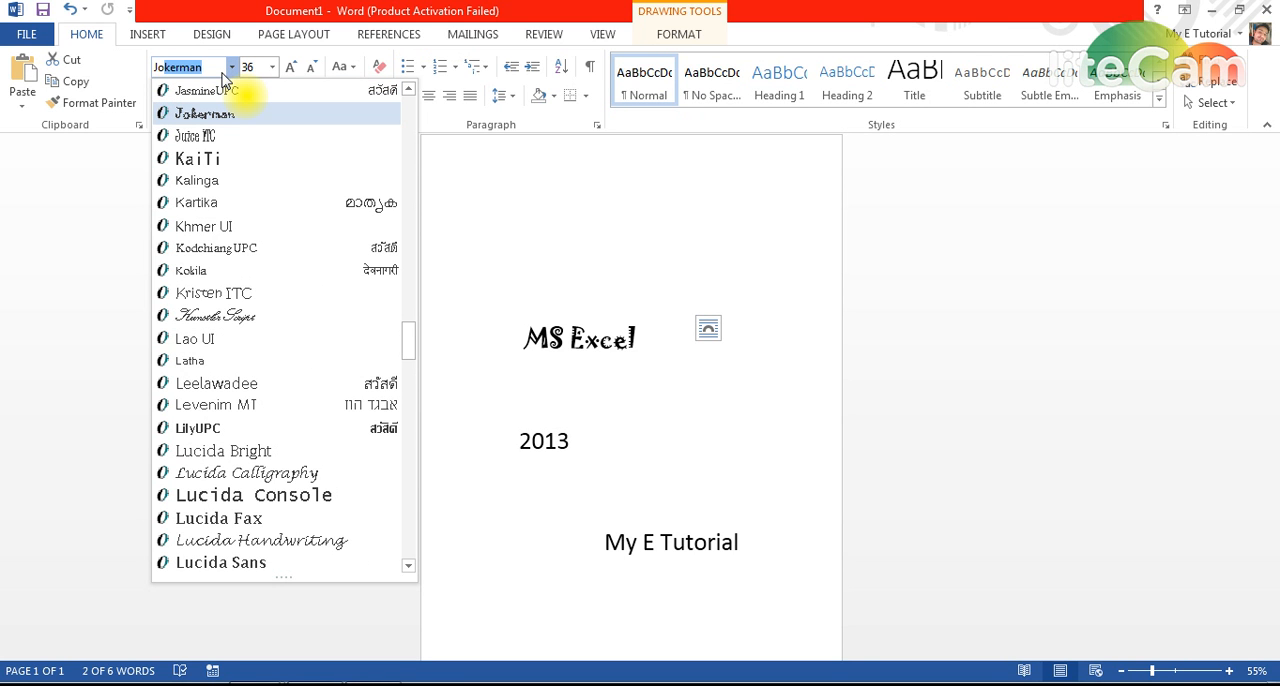
key("Return")
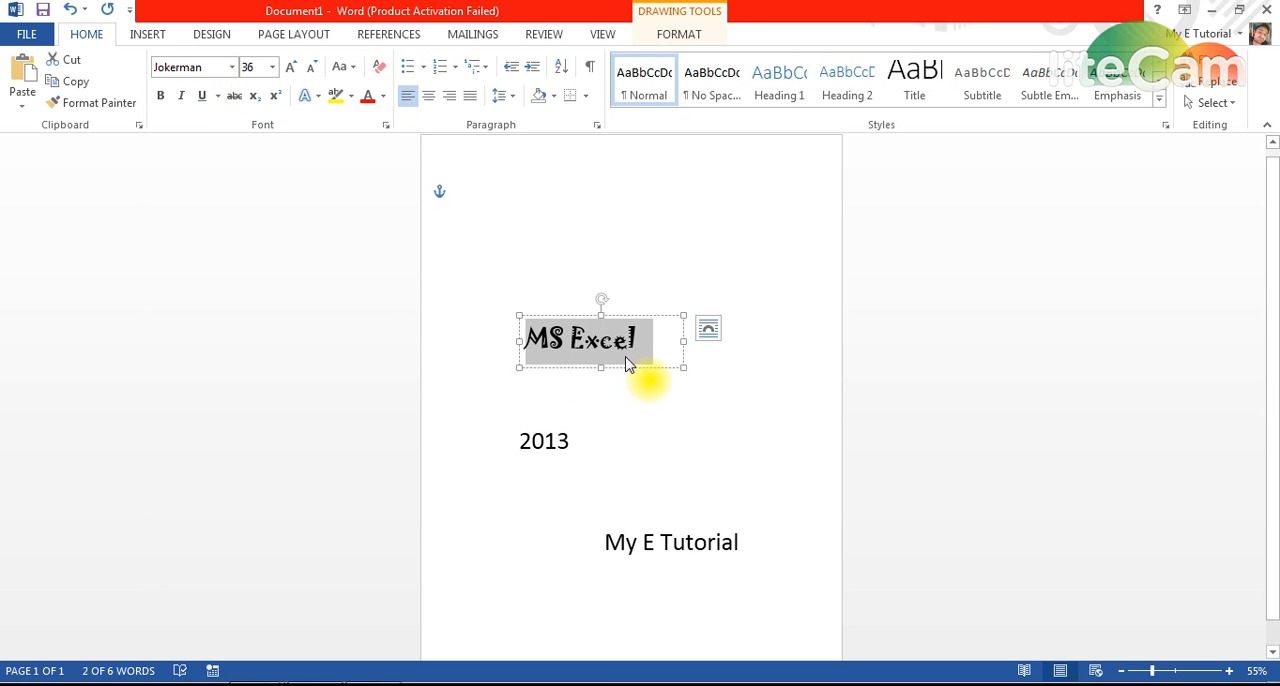
Enlarge the "MS Excel" text box, mainly in width, and set its text to 48 pt.
left_click_drag(680, 316, 758, 307)
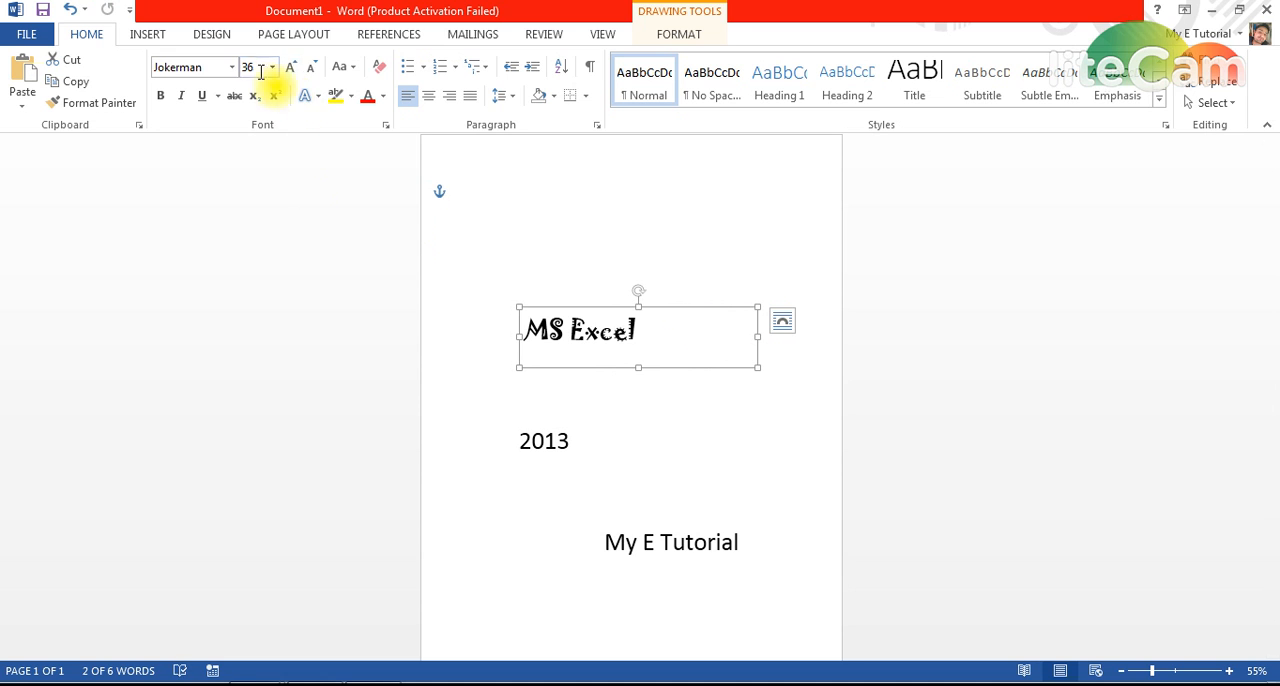
left_click(295, 74)
left_click(295, 74)
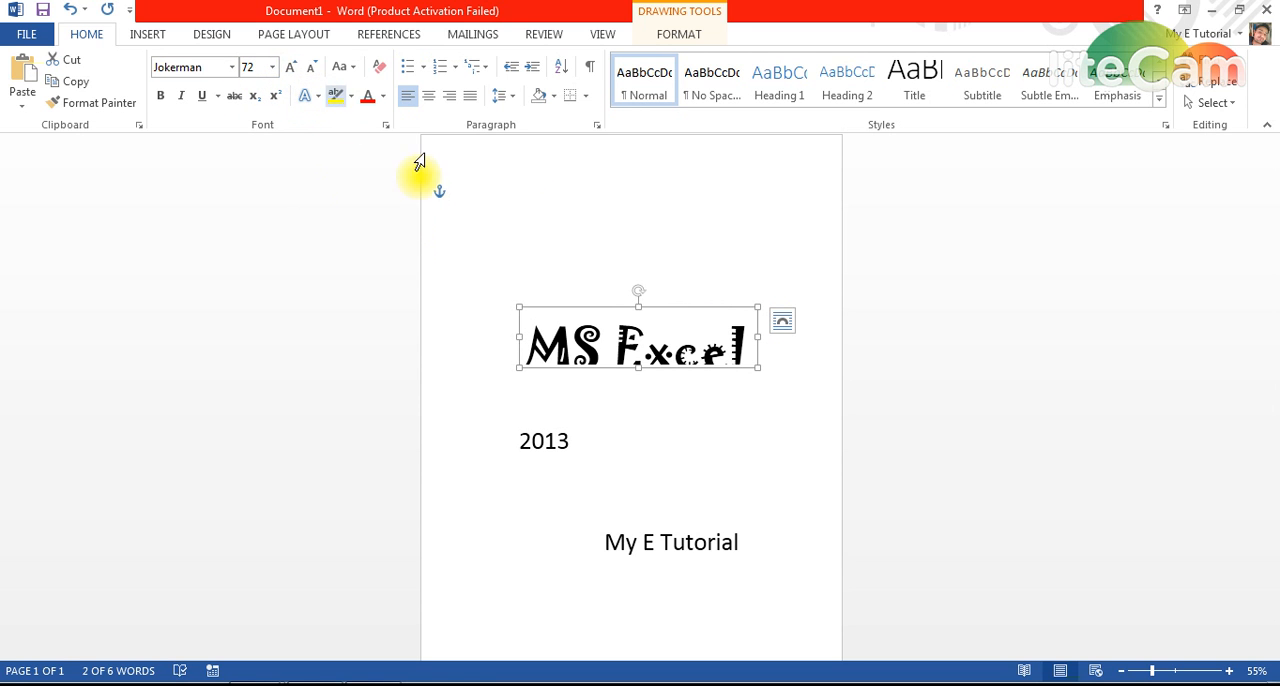
left_click(310, 72)
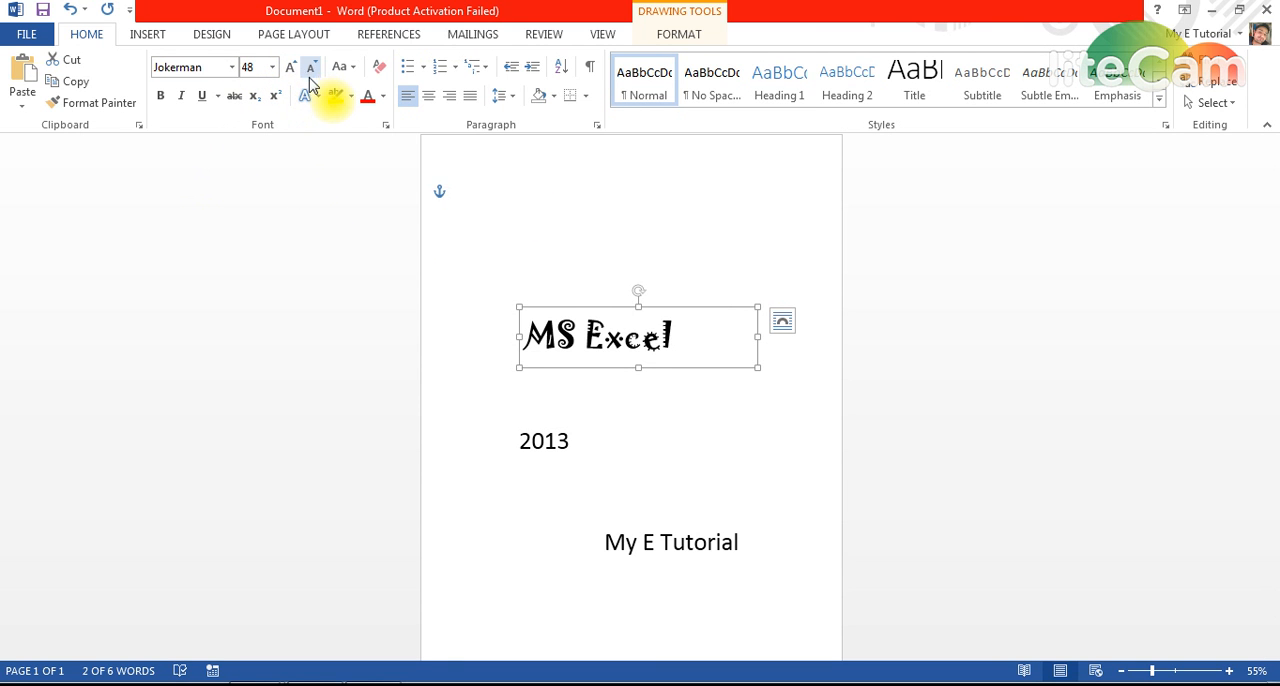
Set the "2013" text to 48 pt in the Jokerman font.
left_click(570, 444)
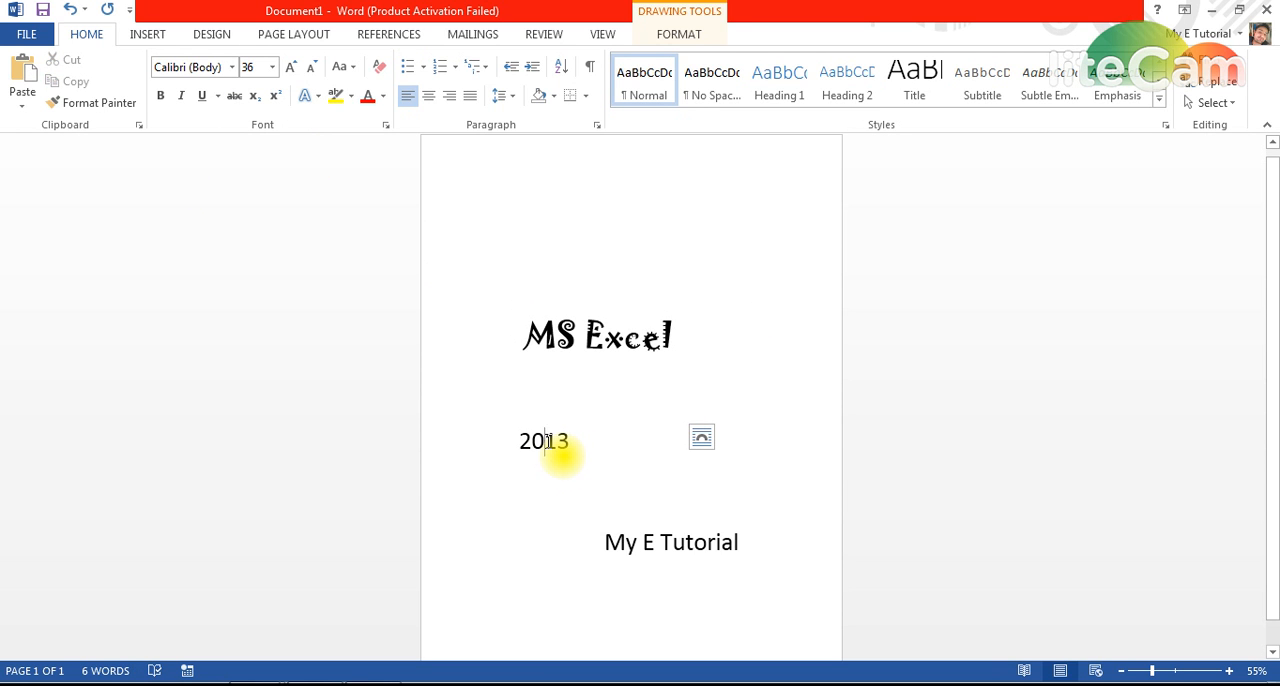
left_click(586, 414)
left_click(550, 450)
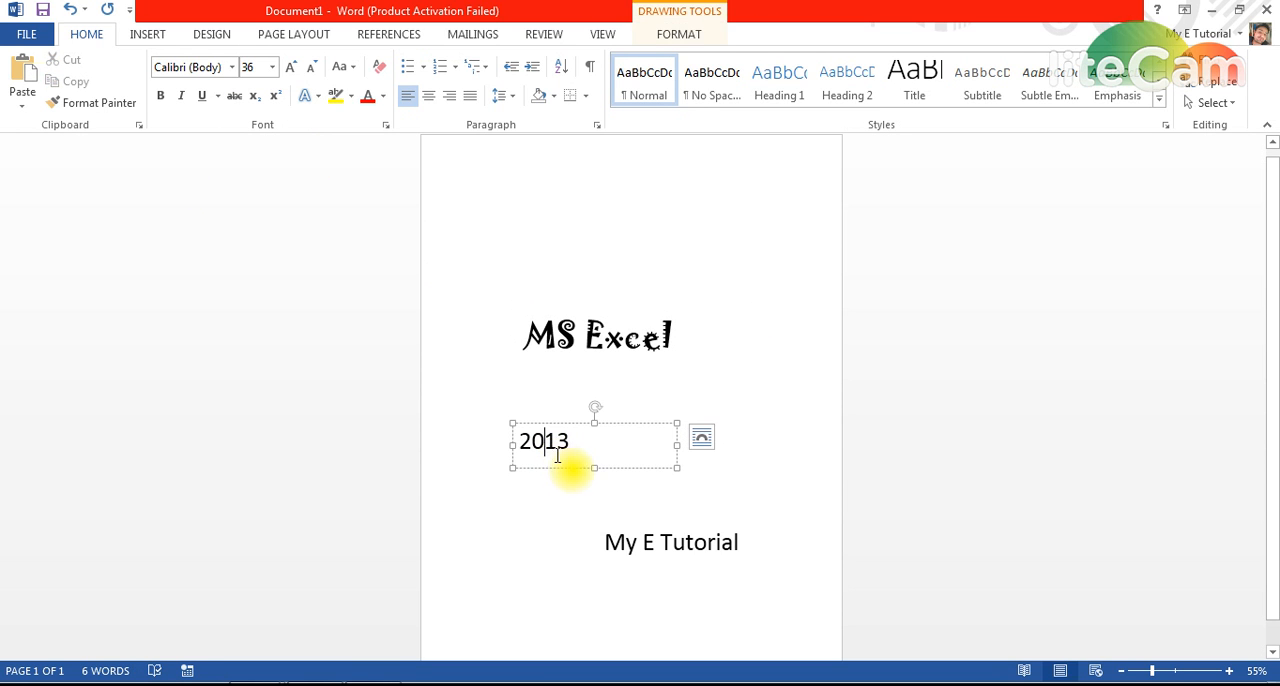
double_click(580, 445)
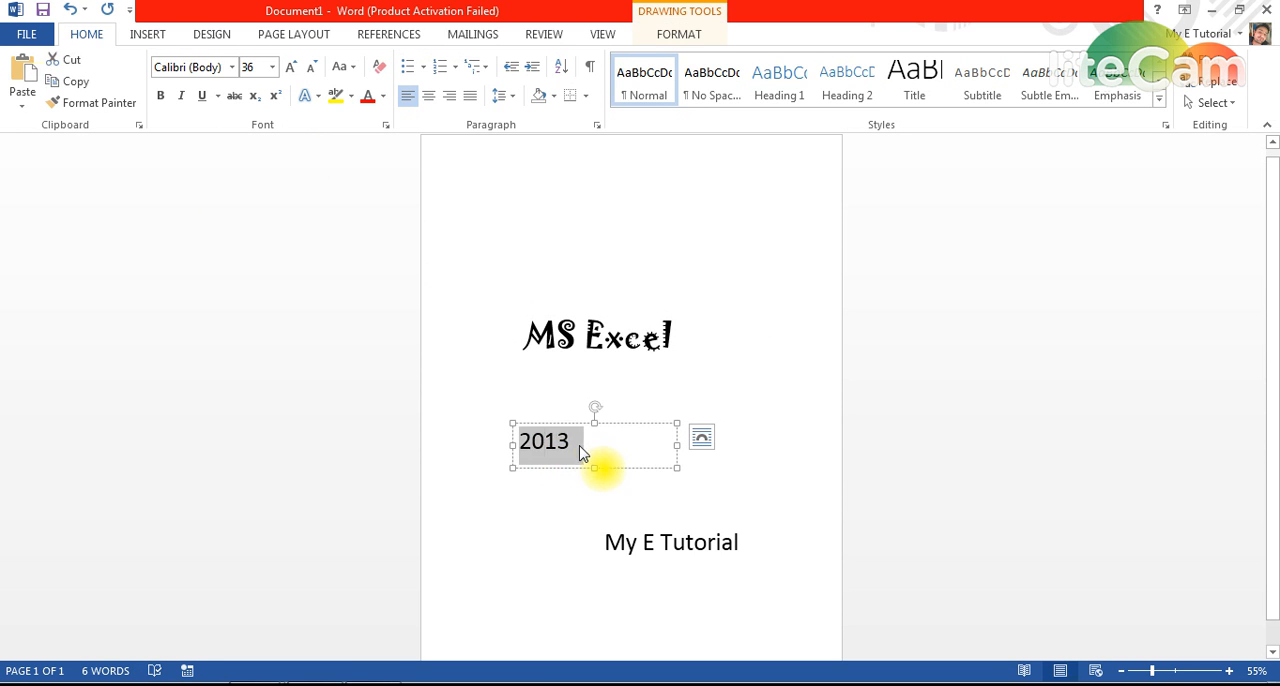
left_click(290, 67)
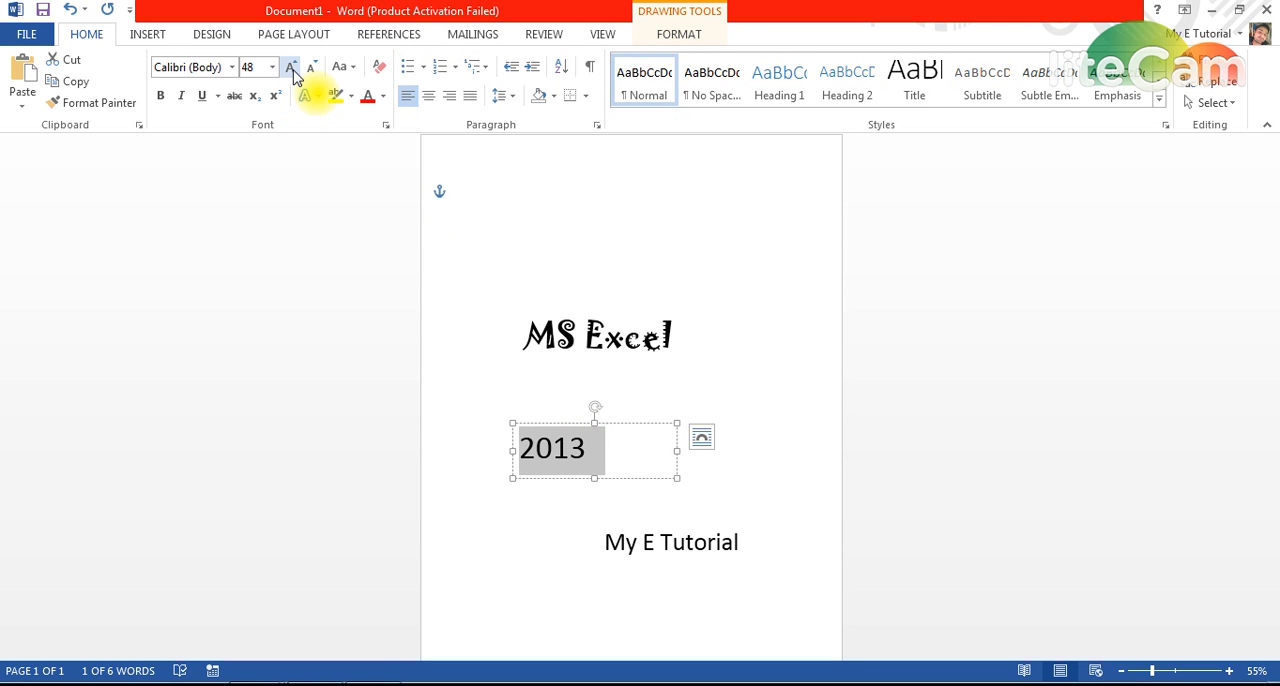
left_click(238, 68)
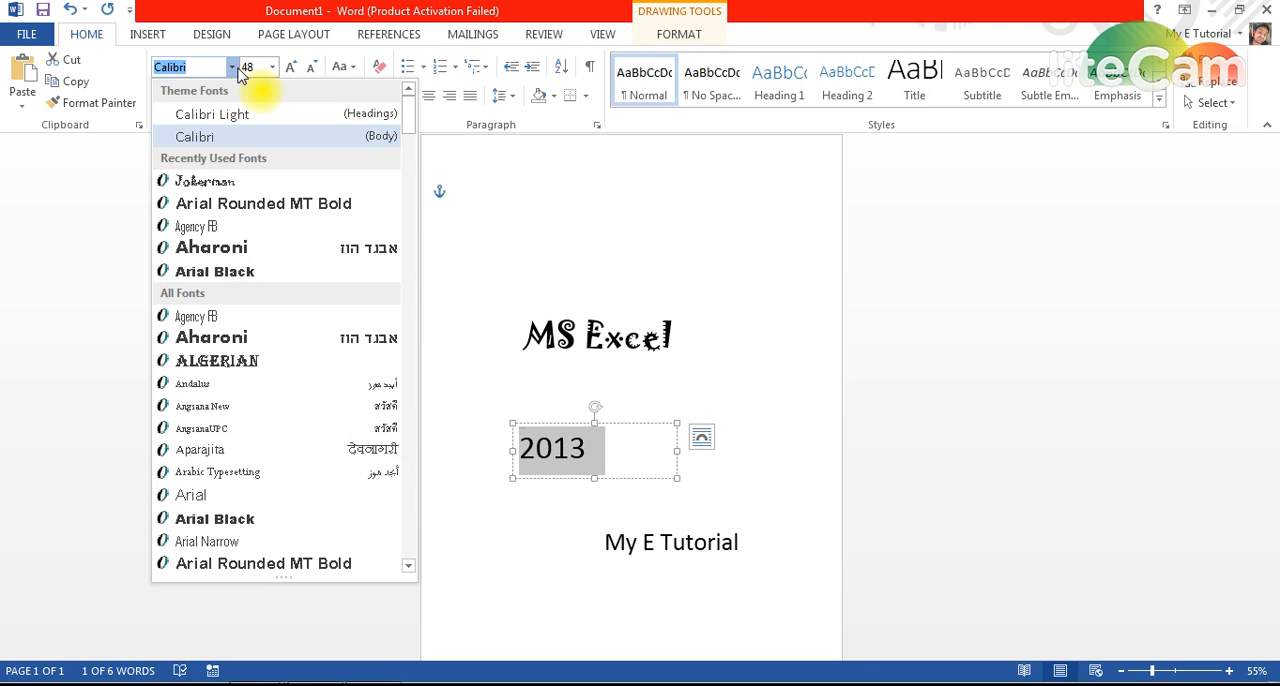
type("Jokerman")
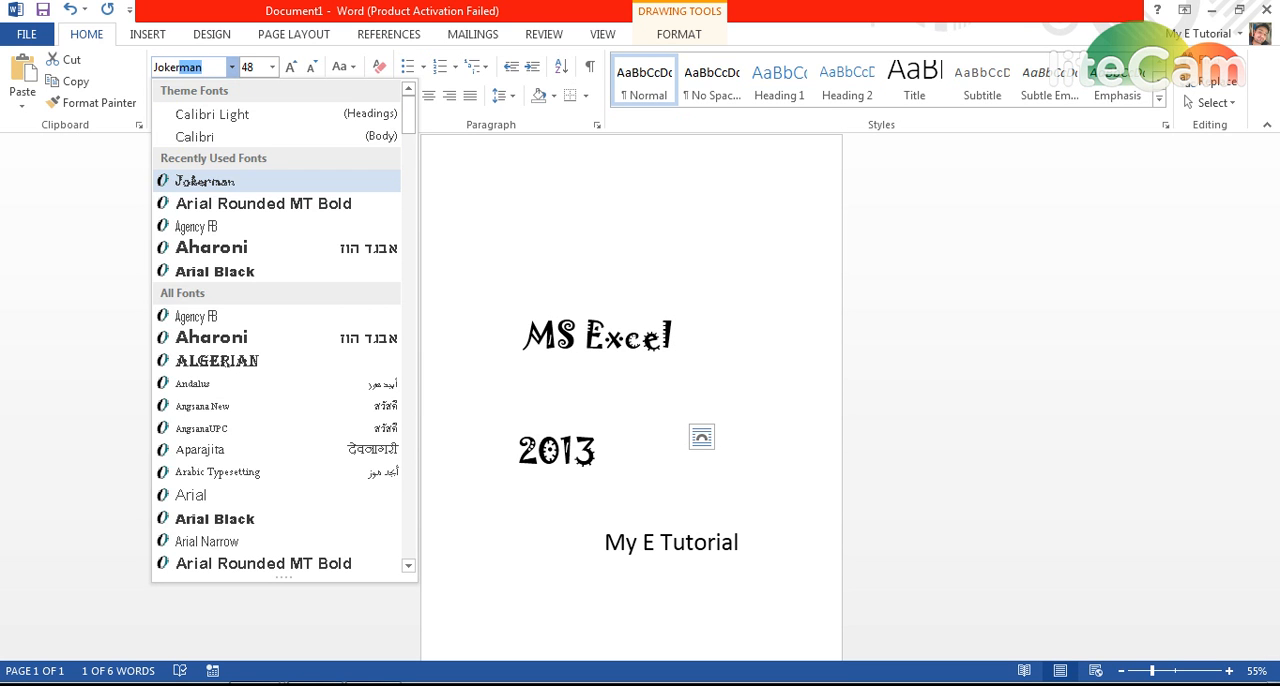
key("Return")
Change the font colour of the "MS Excel" text to the standard green.
left_click(606, 337)
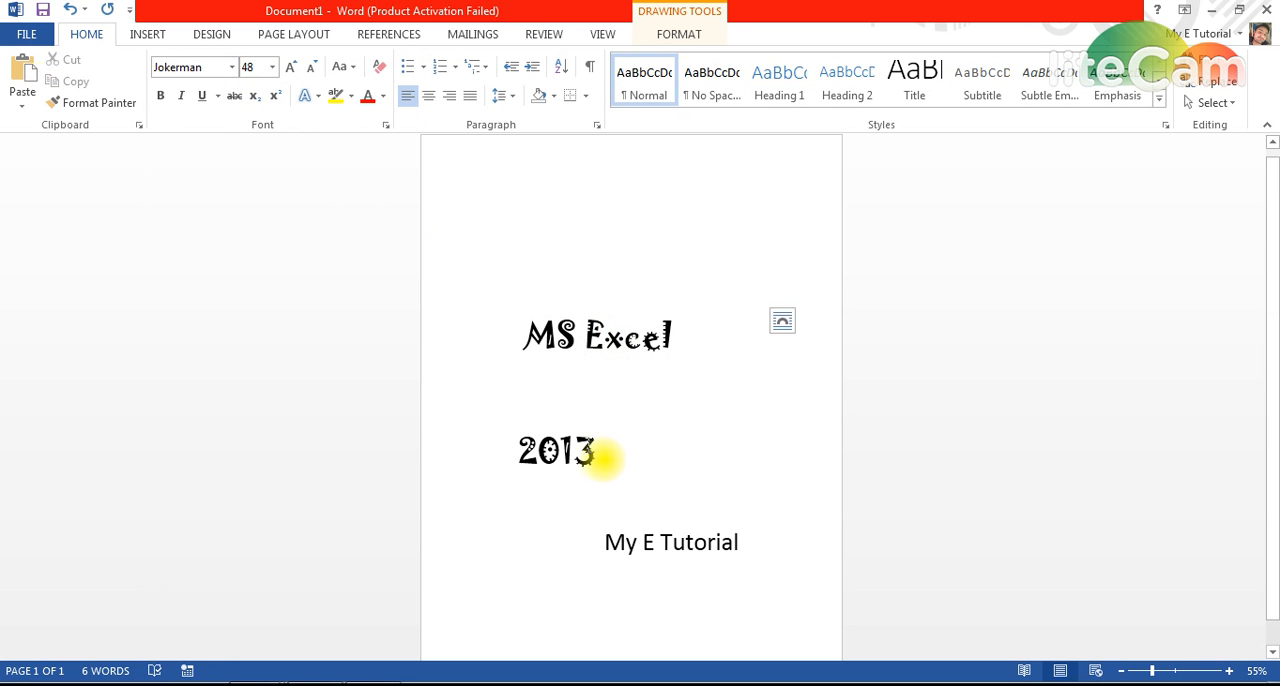
left_click(602, 453)
left_click(587, 337)
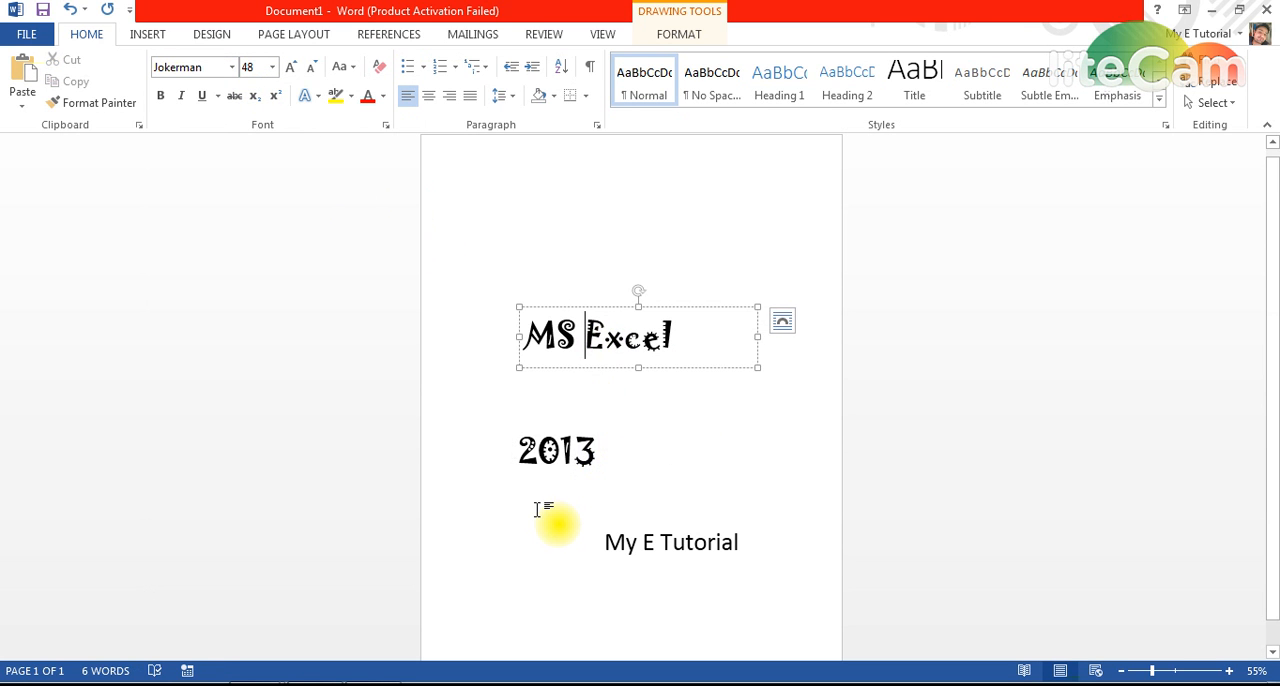
key("ctrl+shift+Right")
key("ctrl+shift+Right")
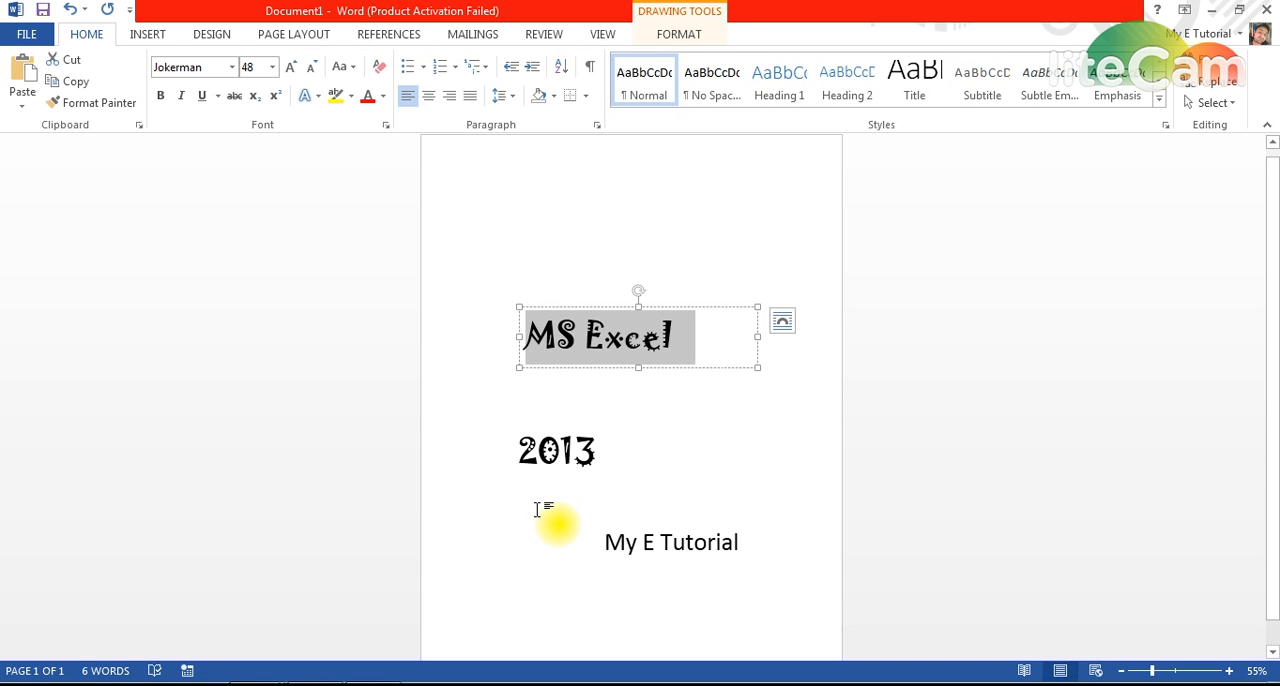
left_click(160, 38)
left_click(90, 36)
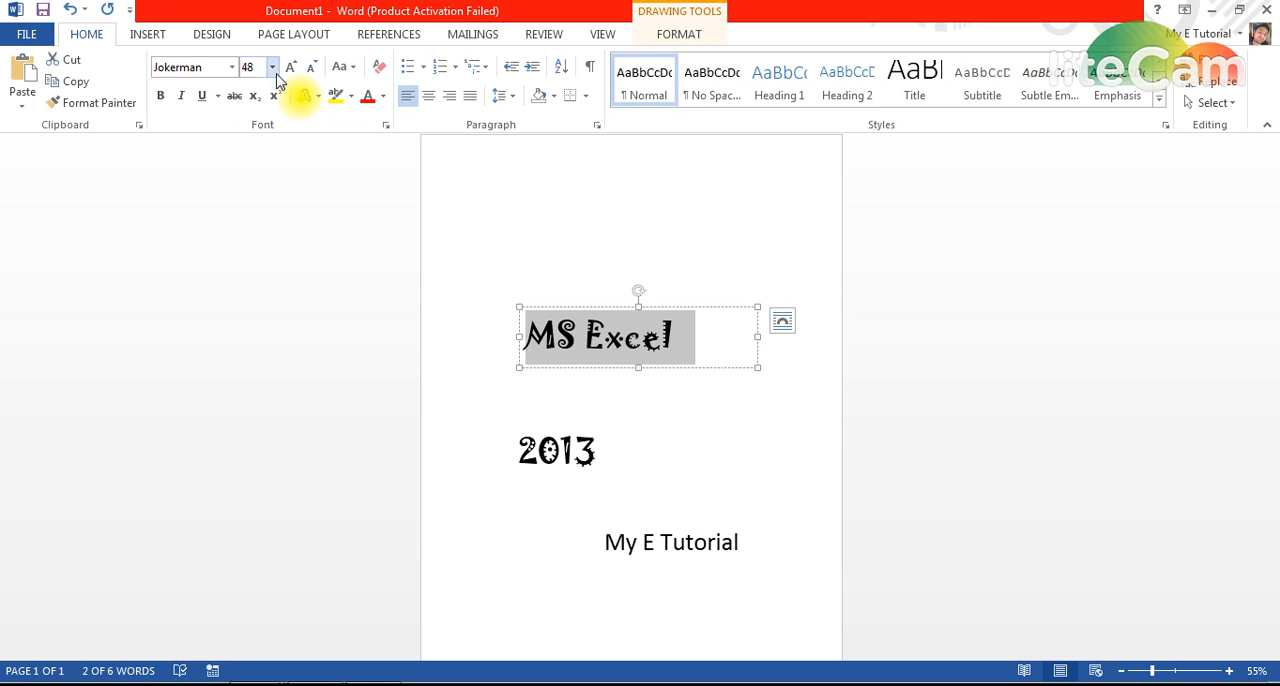
left_click(383, 95)
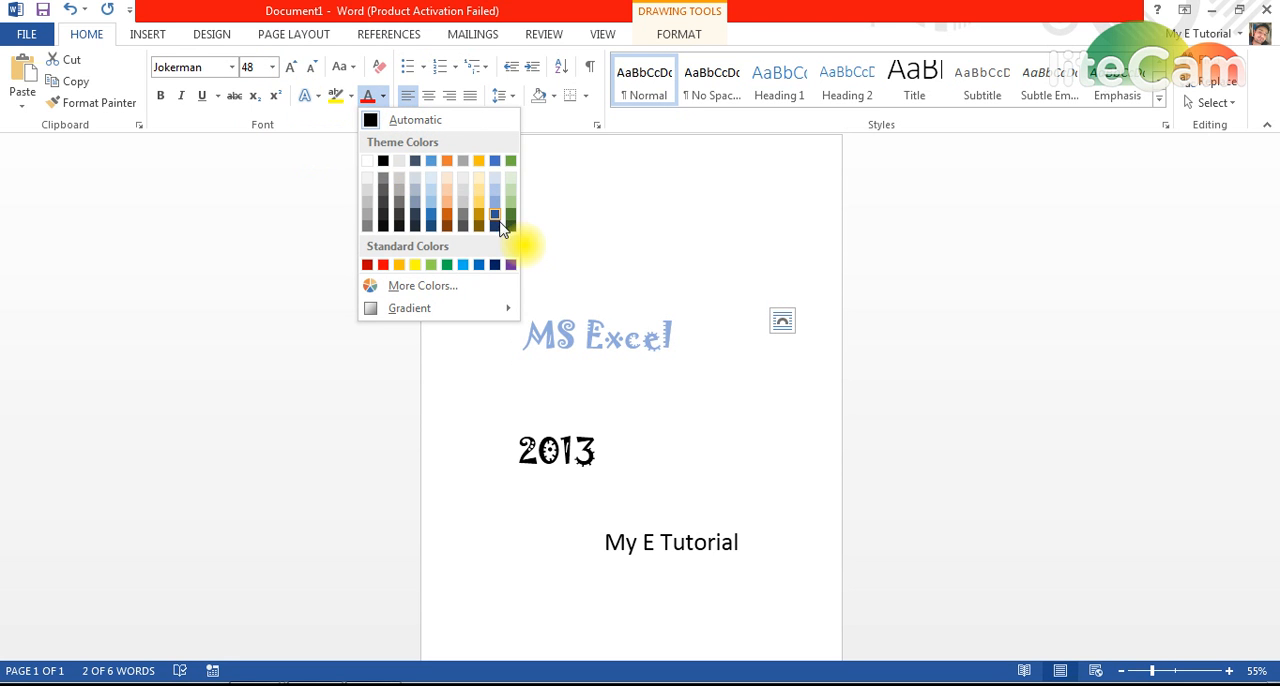
left_click(447, 265)
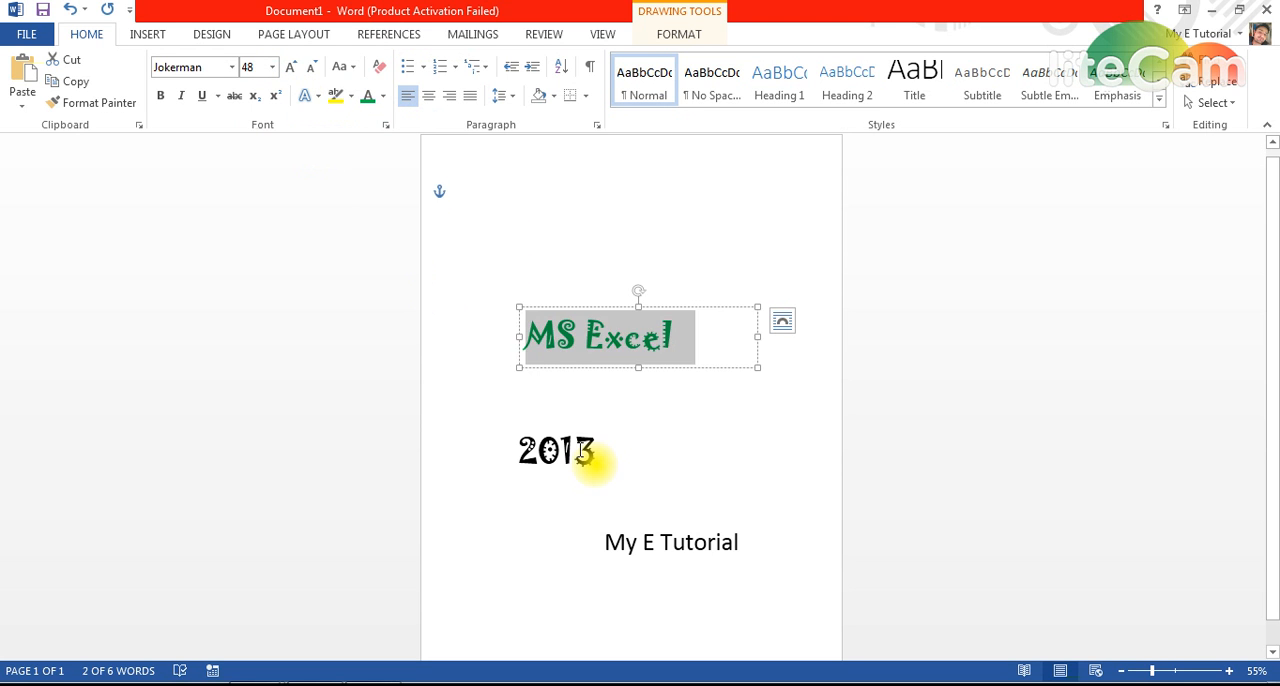
Undo the green font colour of the "MS Excel" text and redo it.
left_click(587, 456)
key("ctrl+z")
left_click(593, 457)
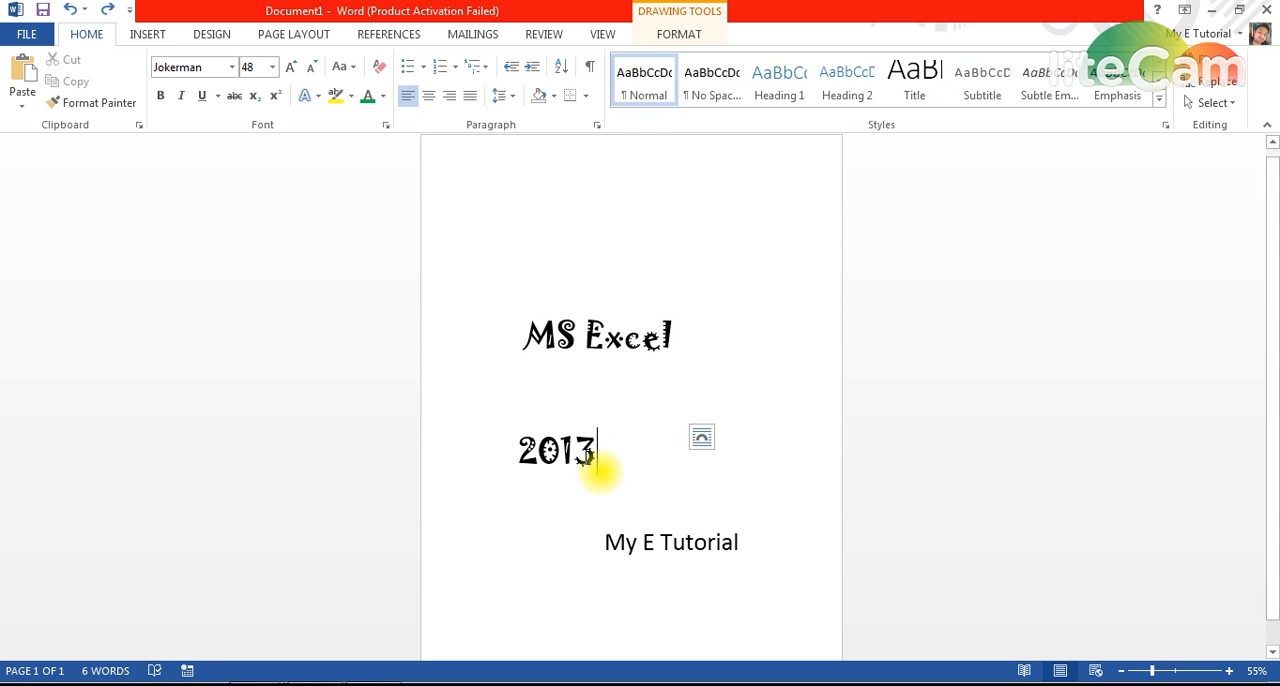
left_click(578, 457)
key("ctrl+y")
Change the font colour of the "2013" text to the standard red.
left_click(579, 457)
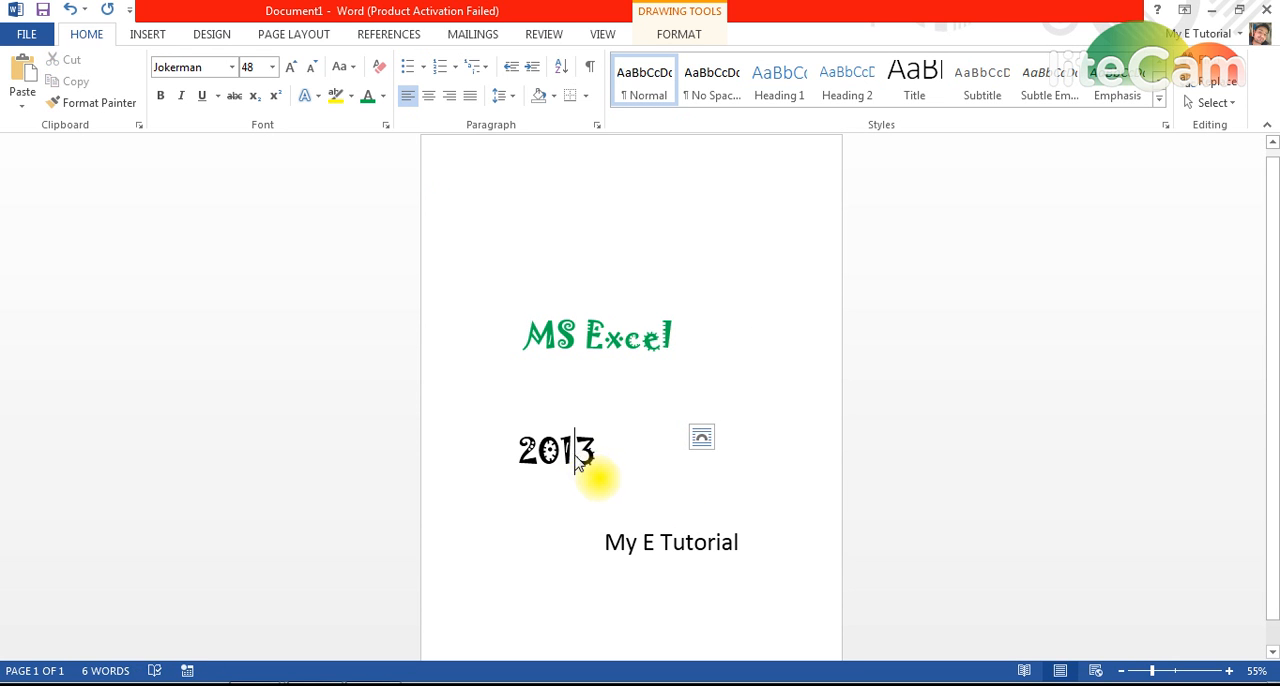
double_click(578, 457)
left_click(383, 96)
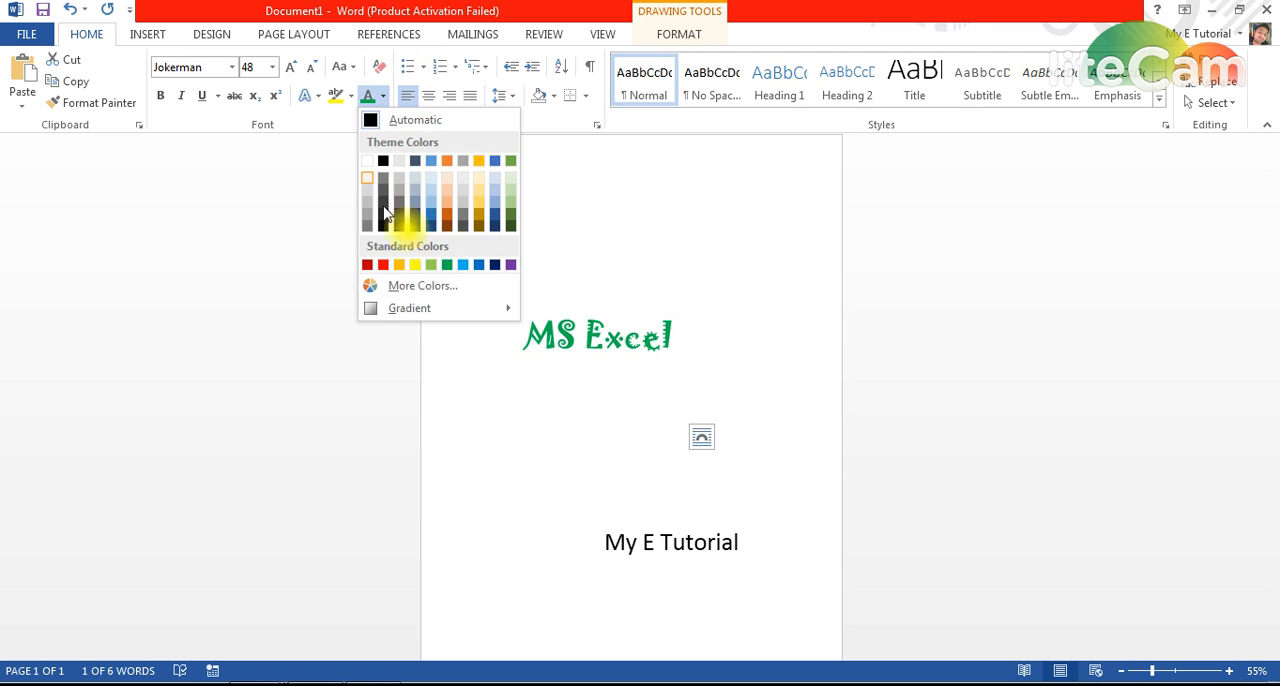
left_click(386, 263)
Move the "MS Excel" text box slightly down and to the left, closer to "2013".
left_click(631, 325)
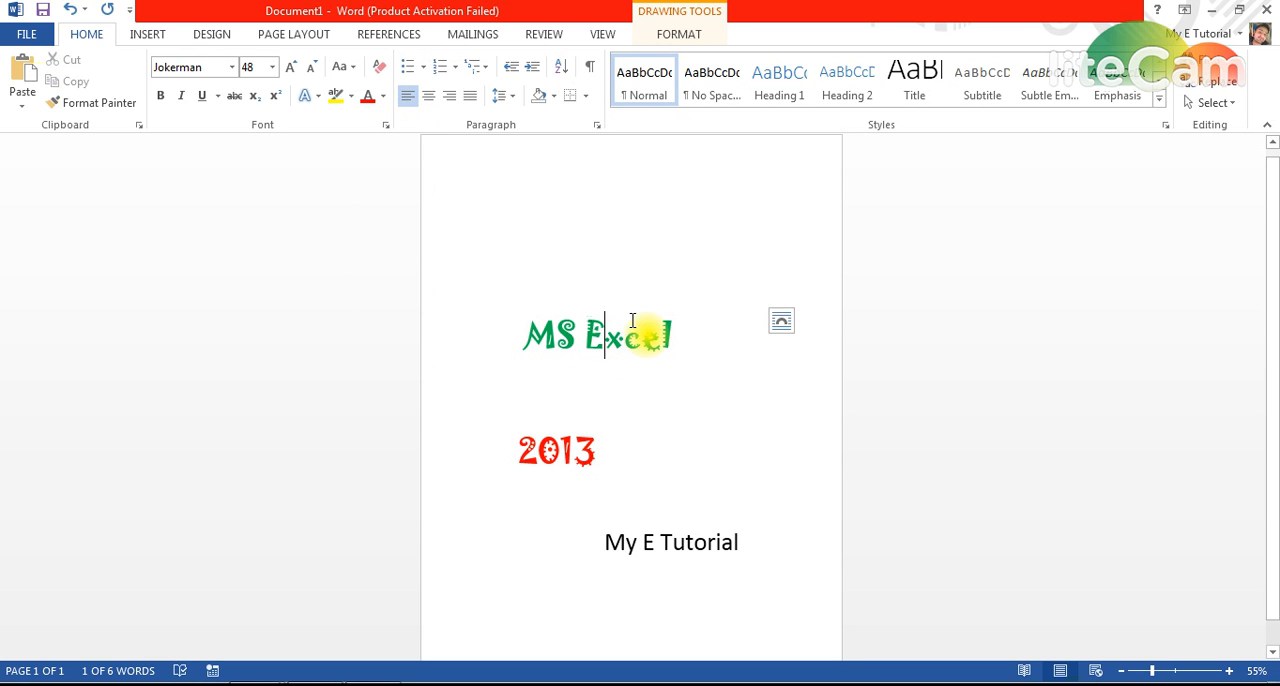
left_click(632, 307)
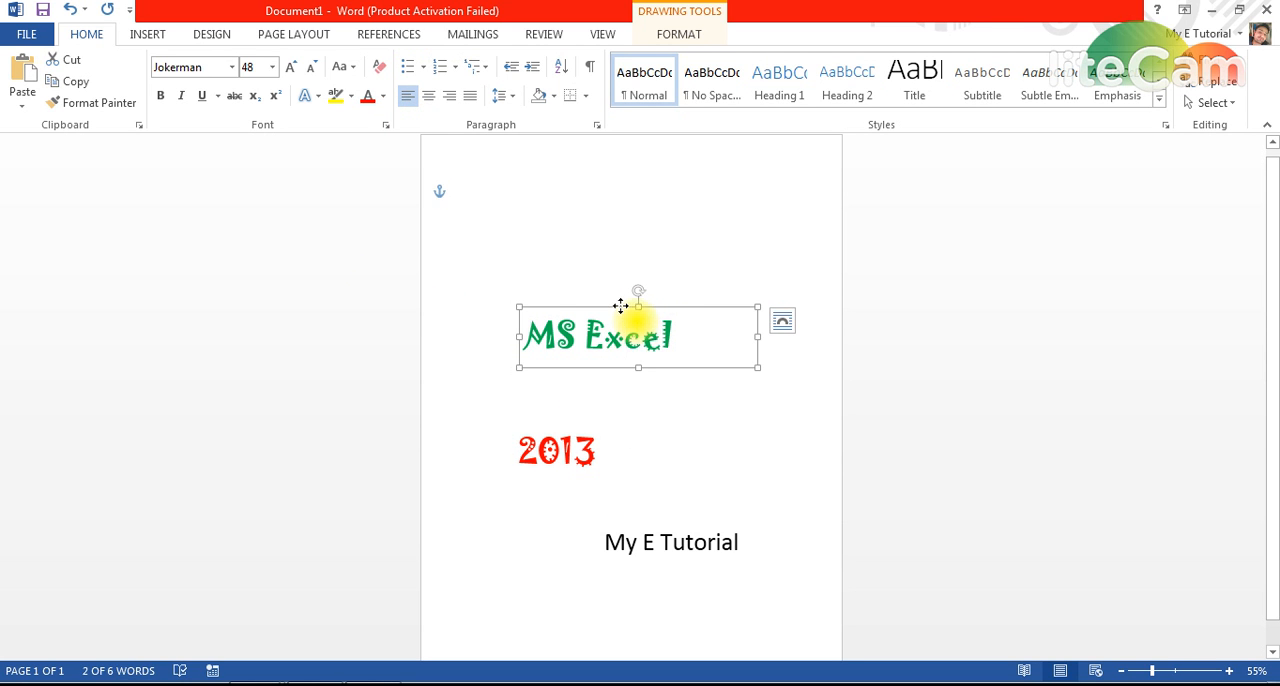
left_click_drag(620, 305, 588, 335)
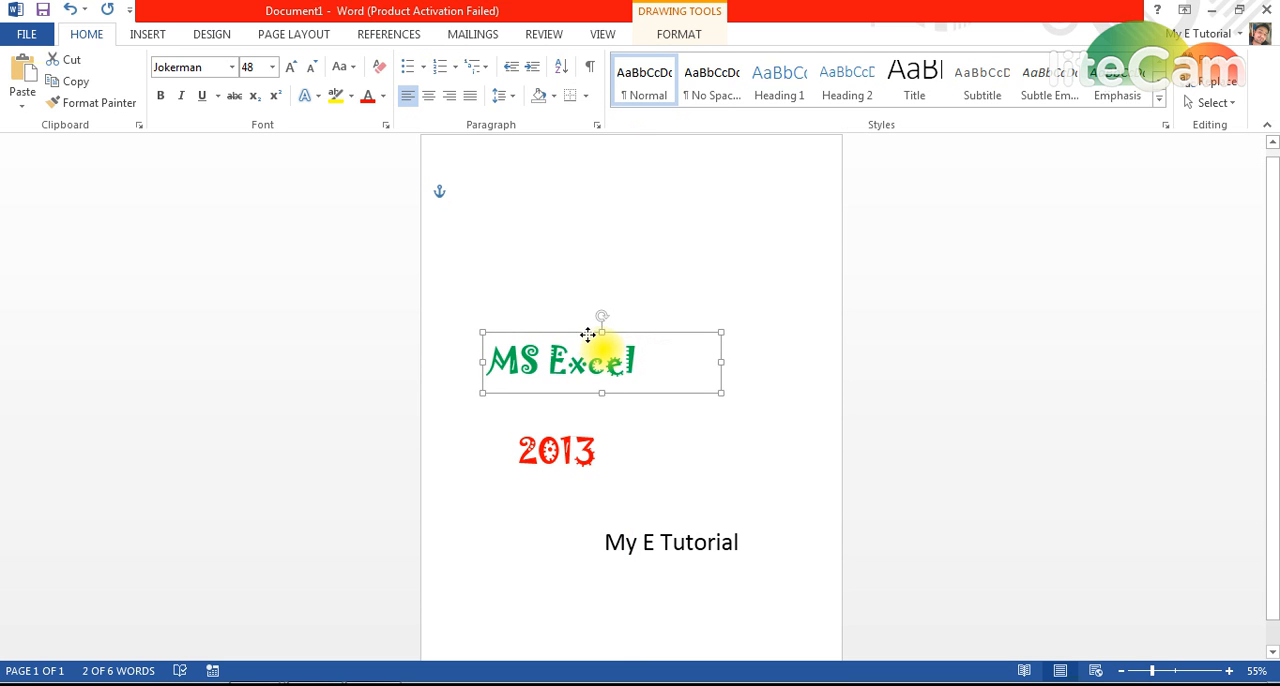
Move the "2013" text box up and to the right, directly beneath the end of "MS Excel".
left_click(580, 449)
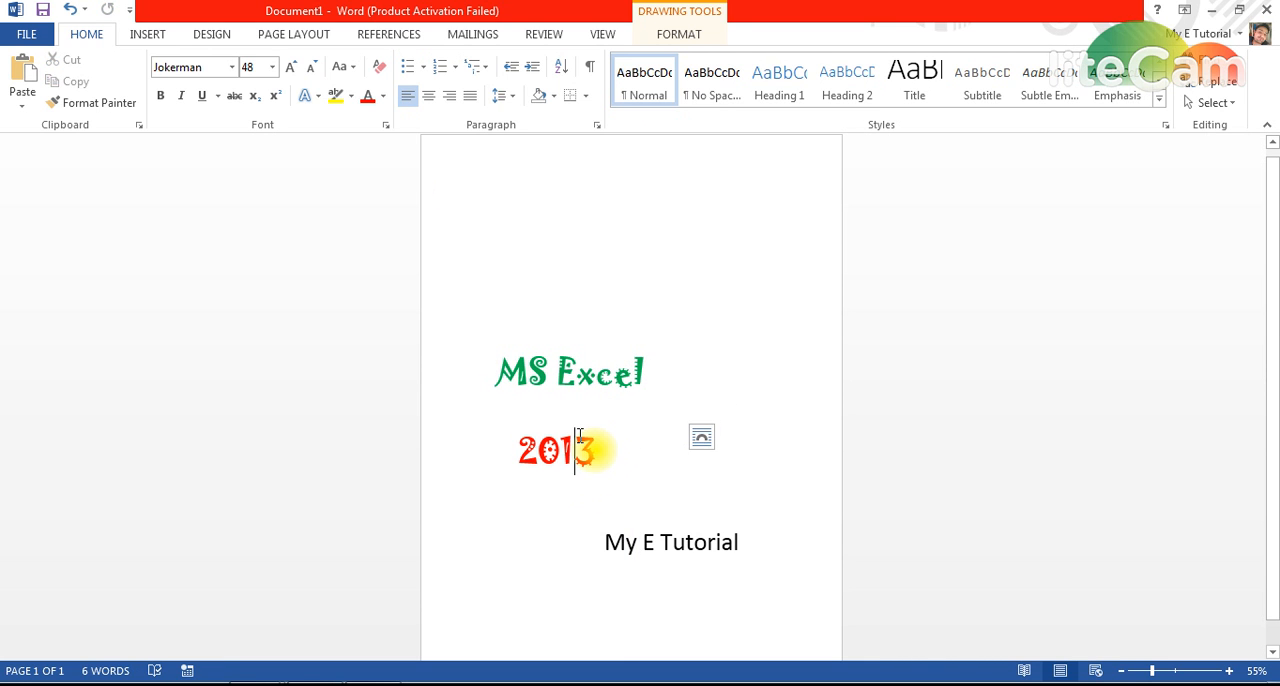
left_click(574, 416)
left_click(560, 457)
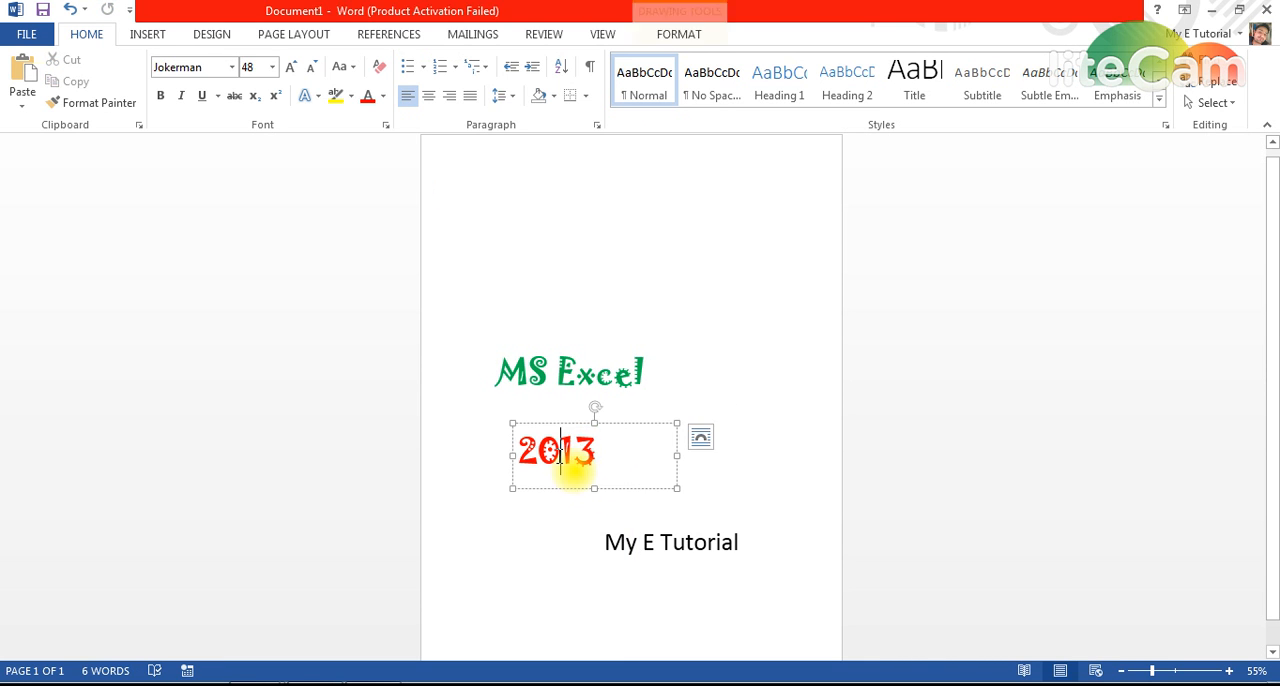
left_click_drag(646, 421, 708, 370)
left_click(600, 480)
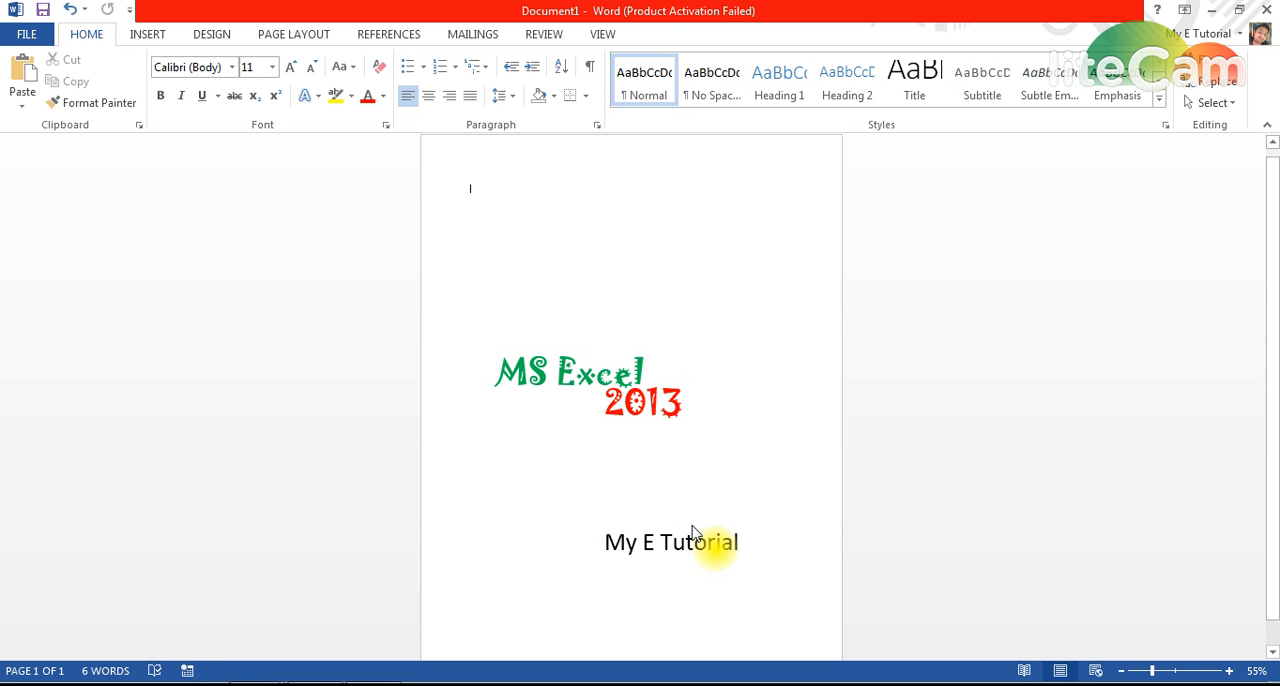
Insert the MET logo picture from the Desktop folder into the page.
left_click(147, 34)
left_click(165, 78)
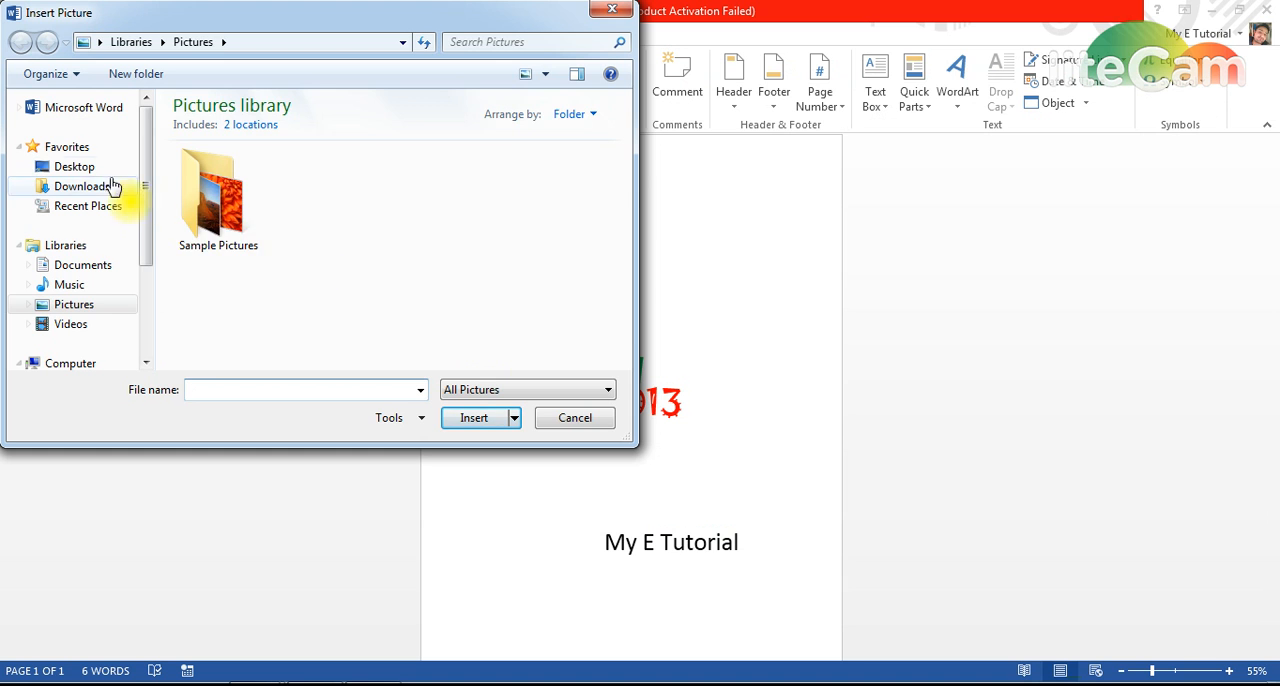
left_click(75, 166)
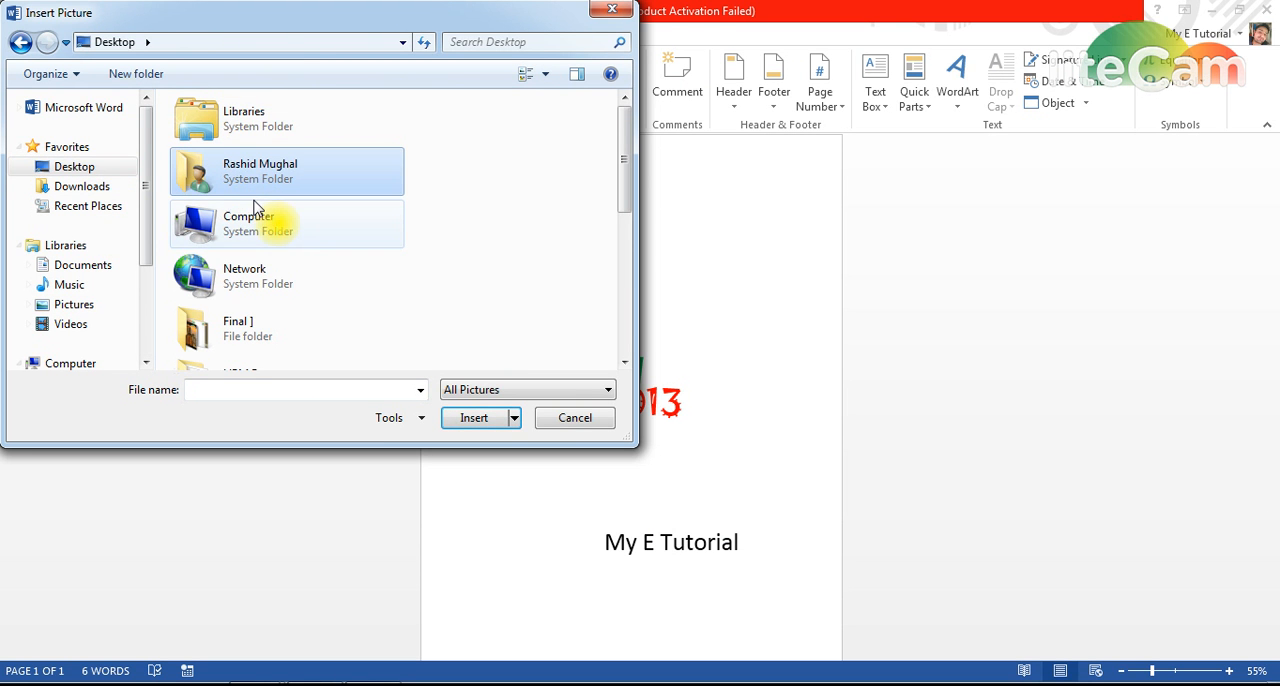
scroll(240, 220, "down", 5)
left_click(238, 250)
double_click(238, 252)
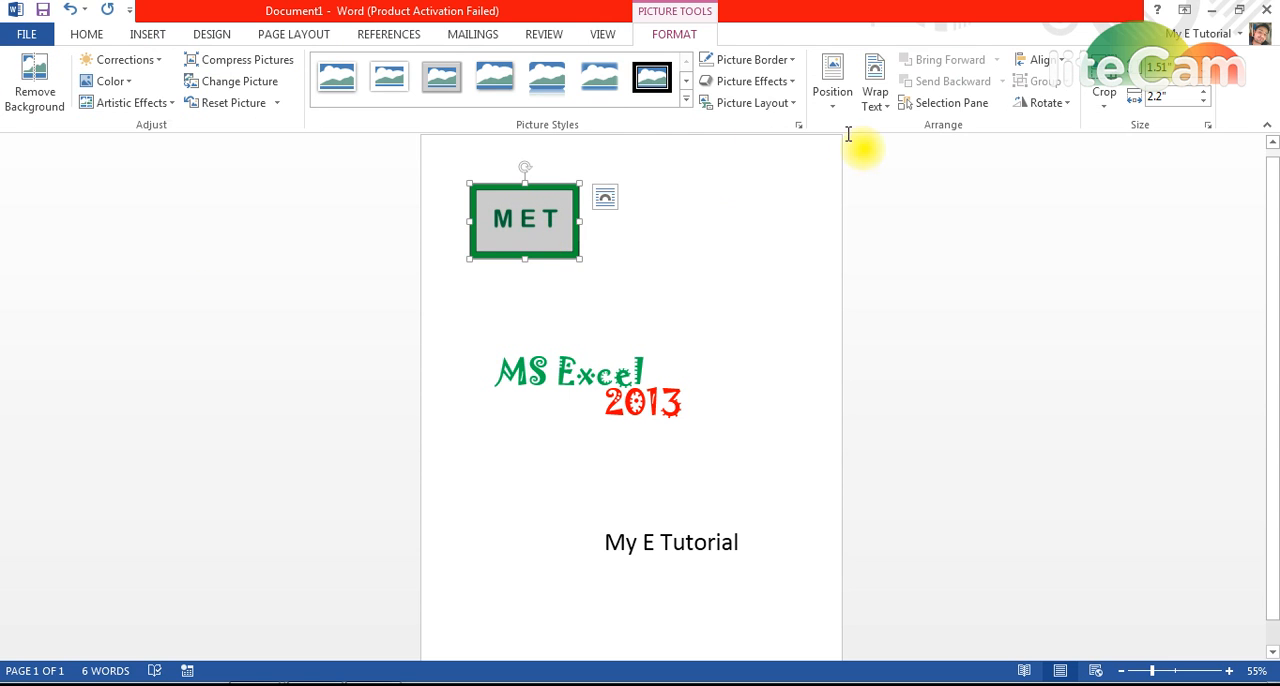
Set the MET logo's text wrapping to In Front of Text and move it to the upper right of the page.
left_click(878, 100)
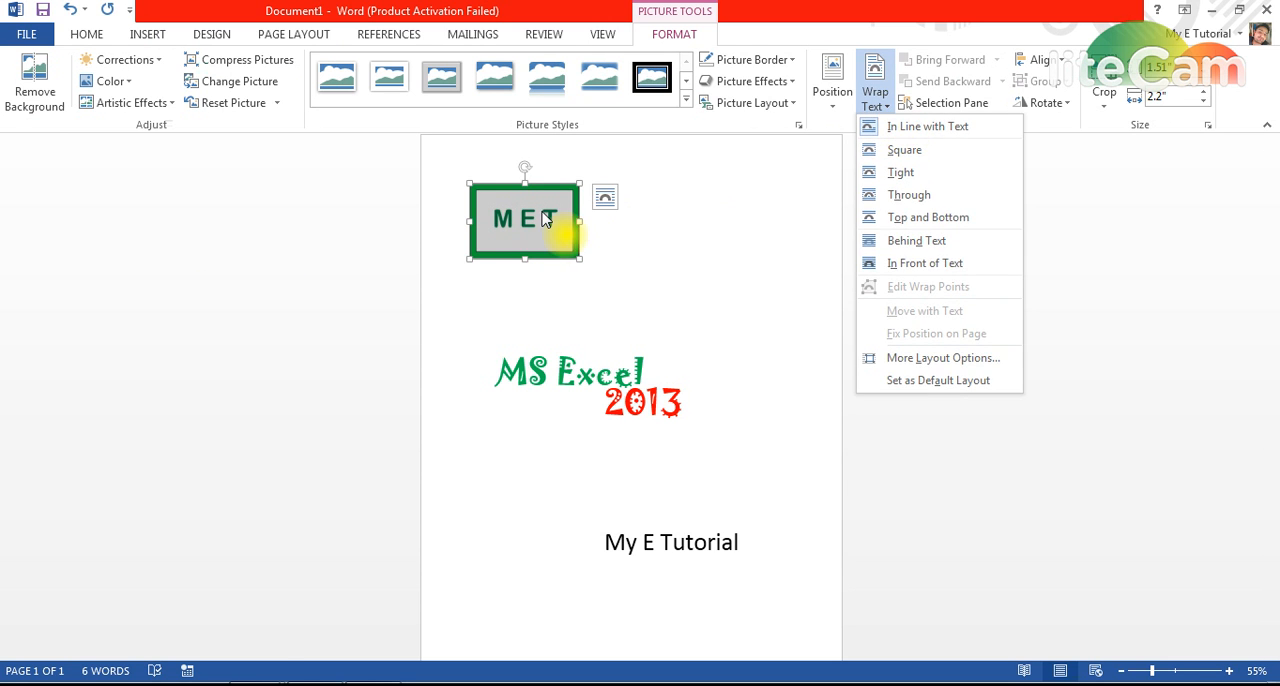
left_click(529, 218)
mouse_move(529, 213)
left_mouse_down()
mouse_move(586, 230)
mouse_move(536, 221)
left_mouse_up()
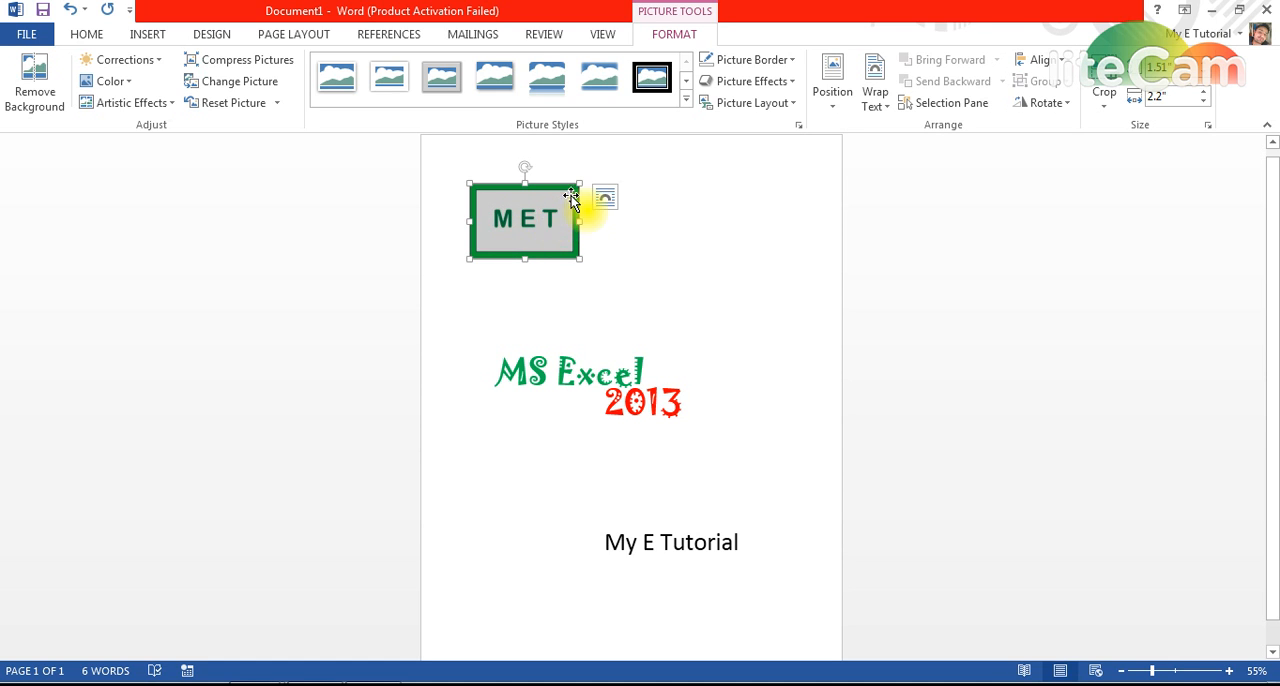
left_click(883, 106)
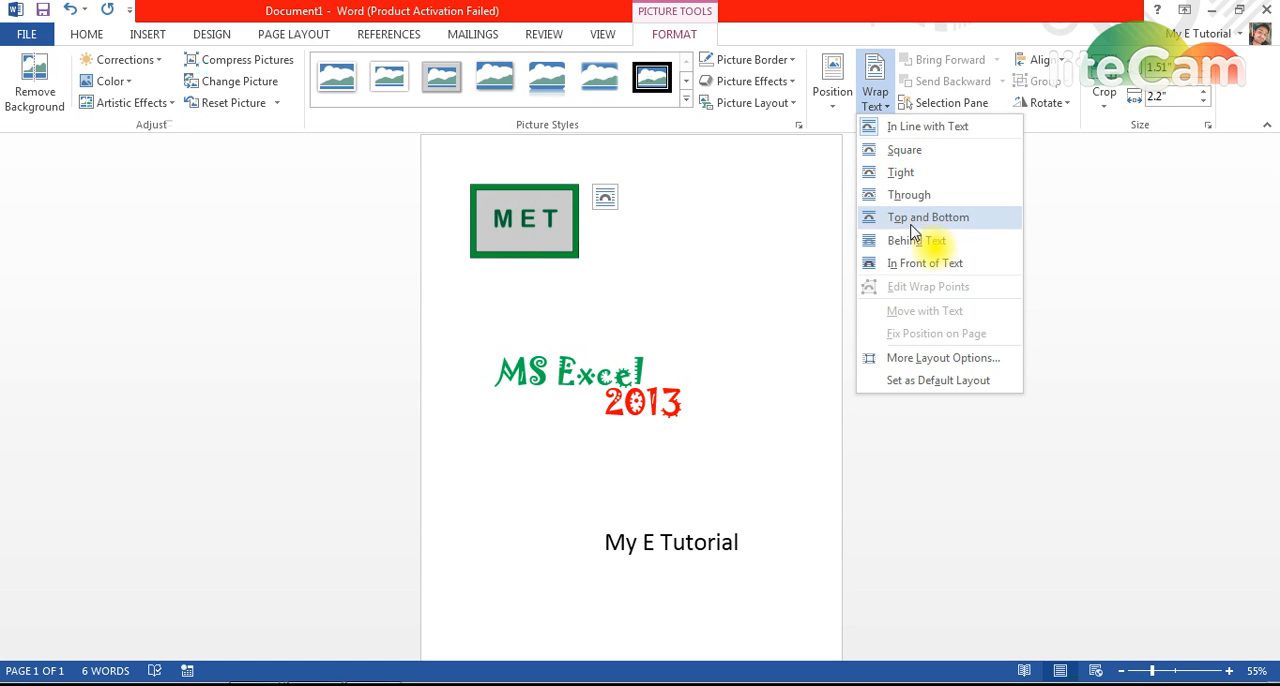
left_click(910, 263)
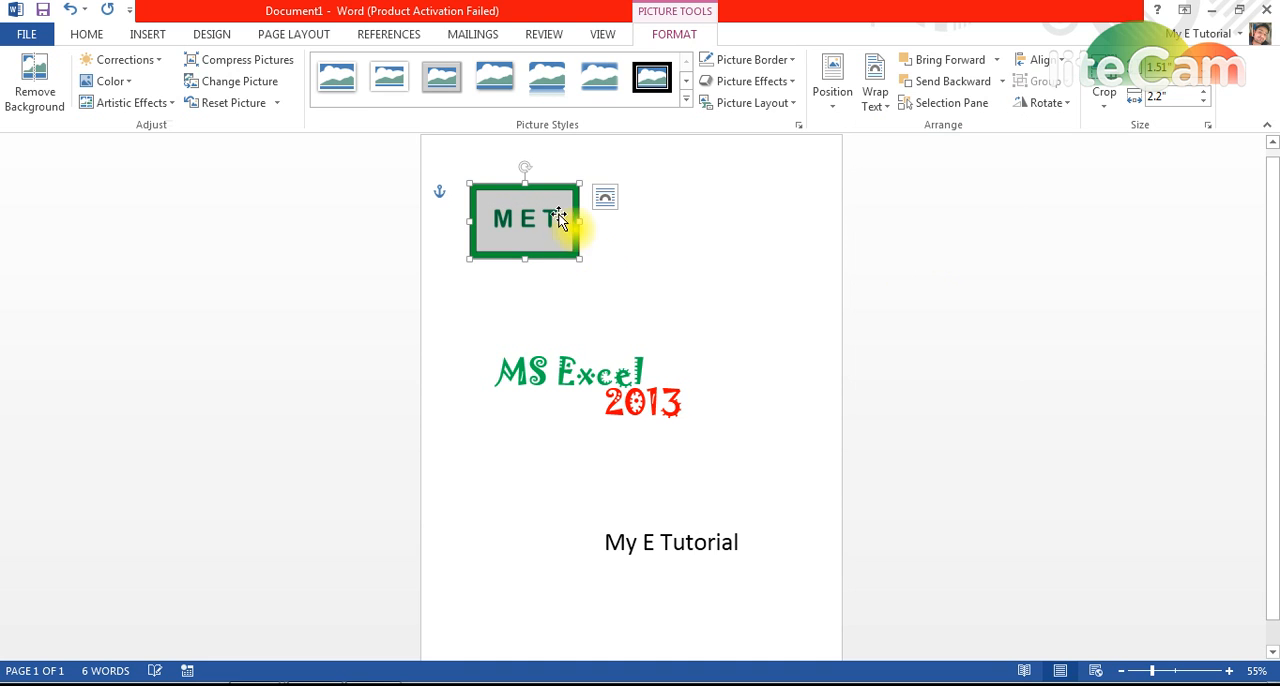
left_click_drag(537, 216, 705, 250)
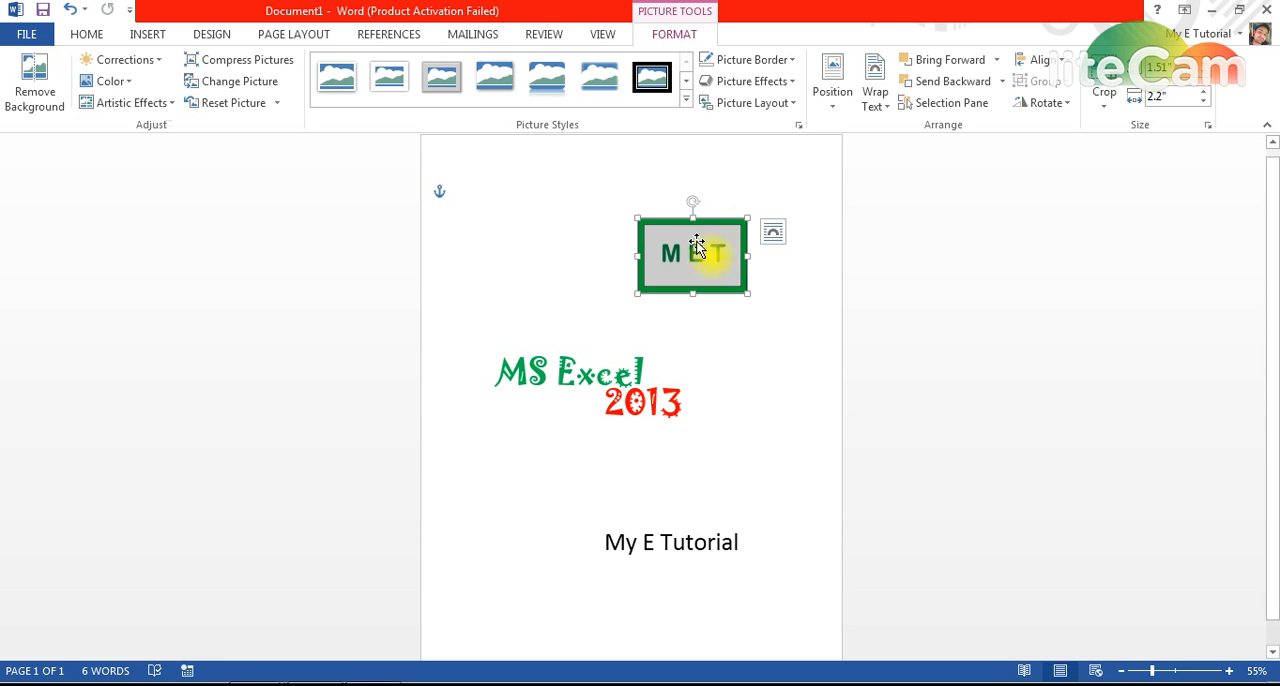
left_click_drag(682, 268, 692, 244)
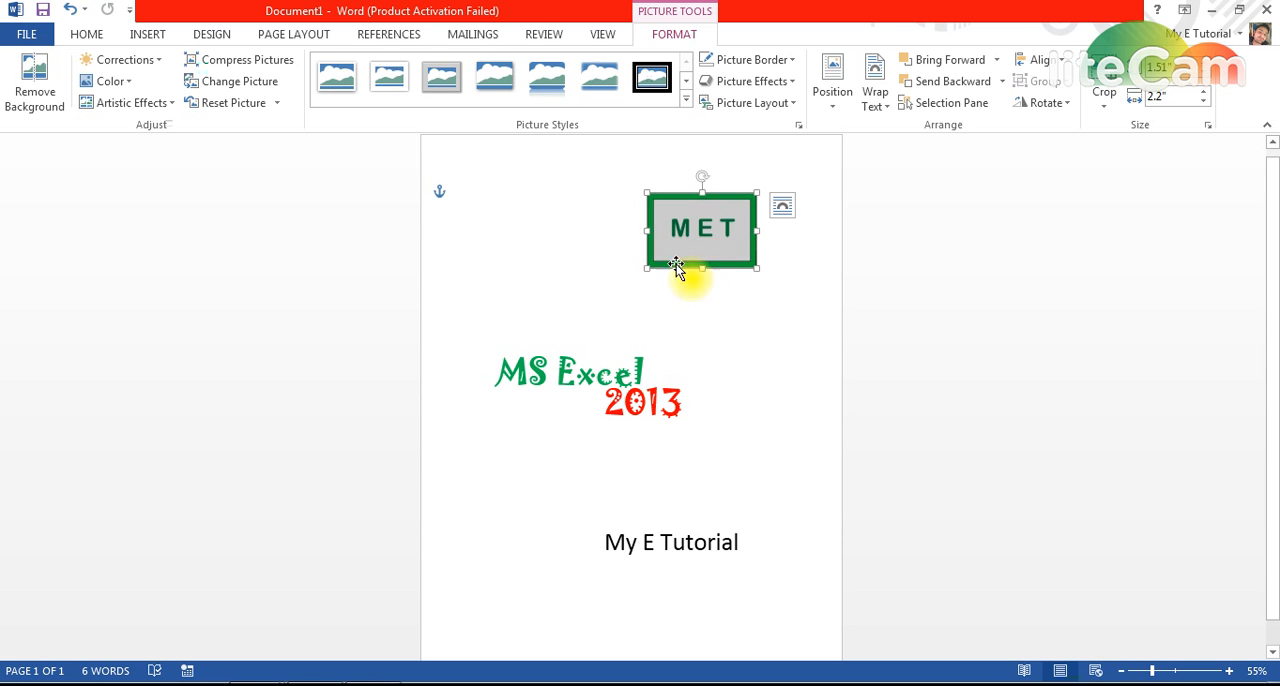
Move the "MS Excel" and "2013" text boxes slightly up and to the right, keeping them close together.
left_click(608, 370)
left_click_drag(593, 343, 601, 323)
left_click(668, 404)
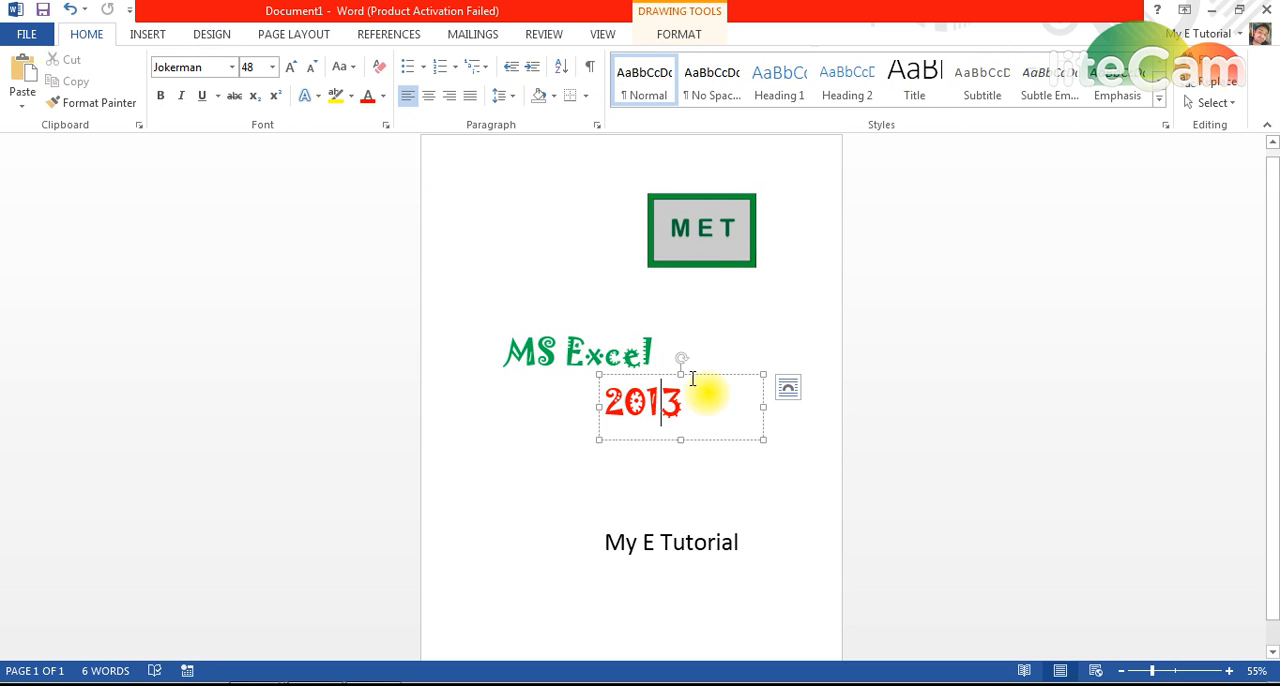
left_click_drag(700, 386, 704, 360)
left_click(614, 437)
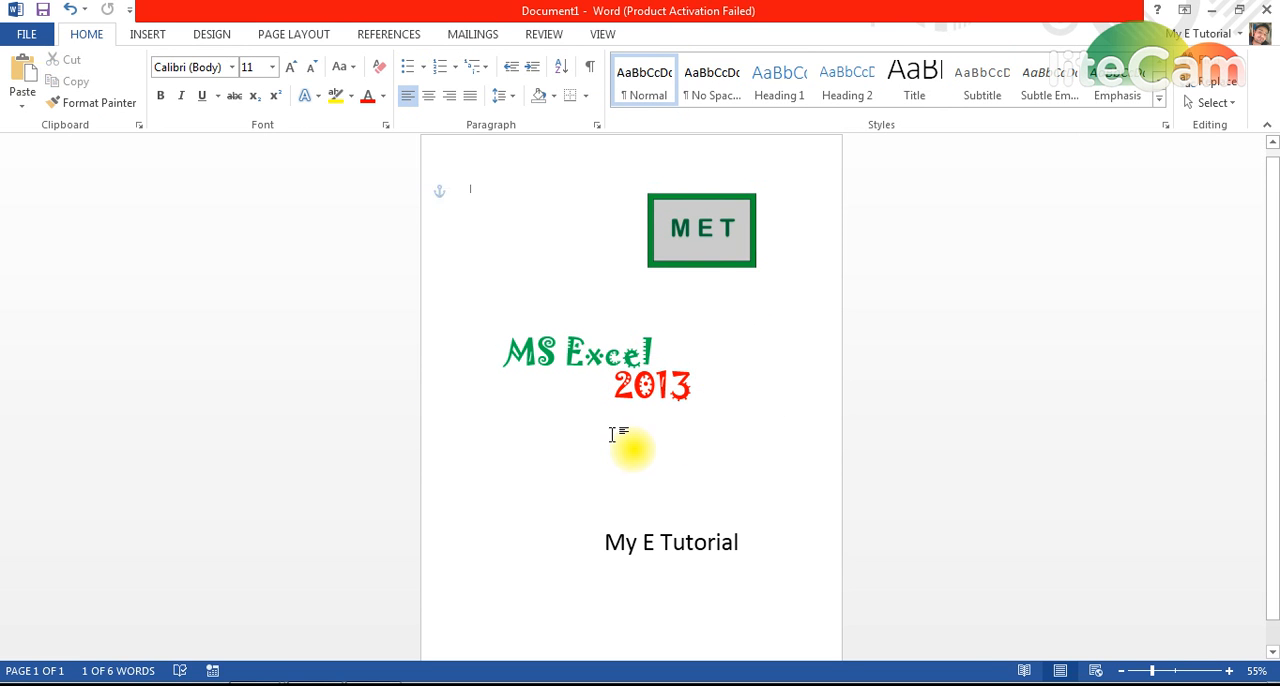
Move the "My E Tutorial" box above "MS Excel" and the MET logo to the lower right of the page.
left_click(720, 540)
left_click_drag(723, 523, 606, 277)
left_click_drag(721, 266, 749, 586)
left_click(600, 509)
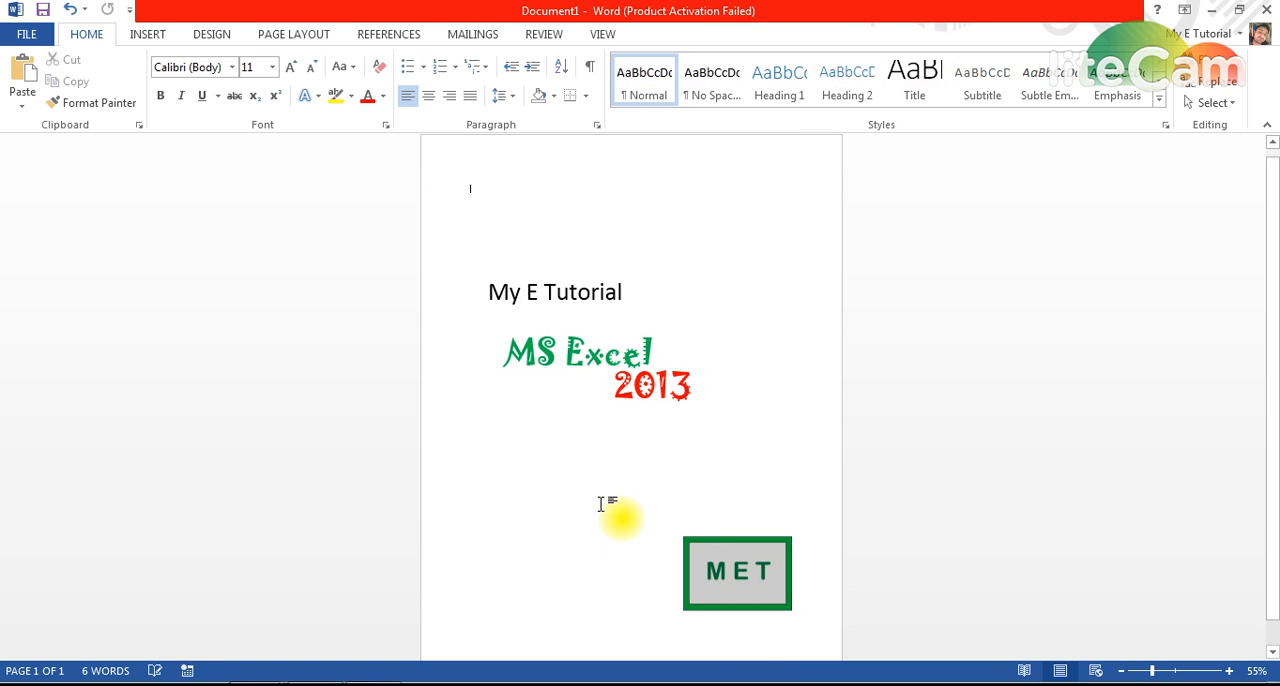
Move the "My E Tutorial" box to the lower part of the page and the MET logo to the upper right corner.
left_click(580, 292)
left_click_drag(598, 274, 646, 551)
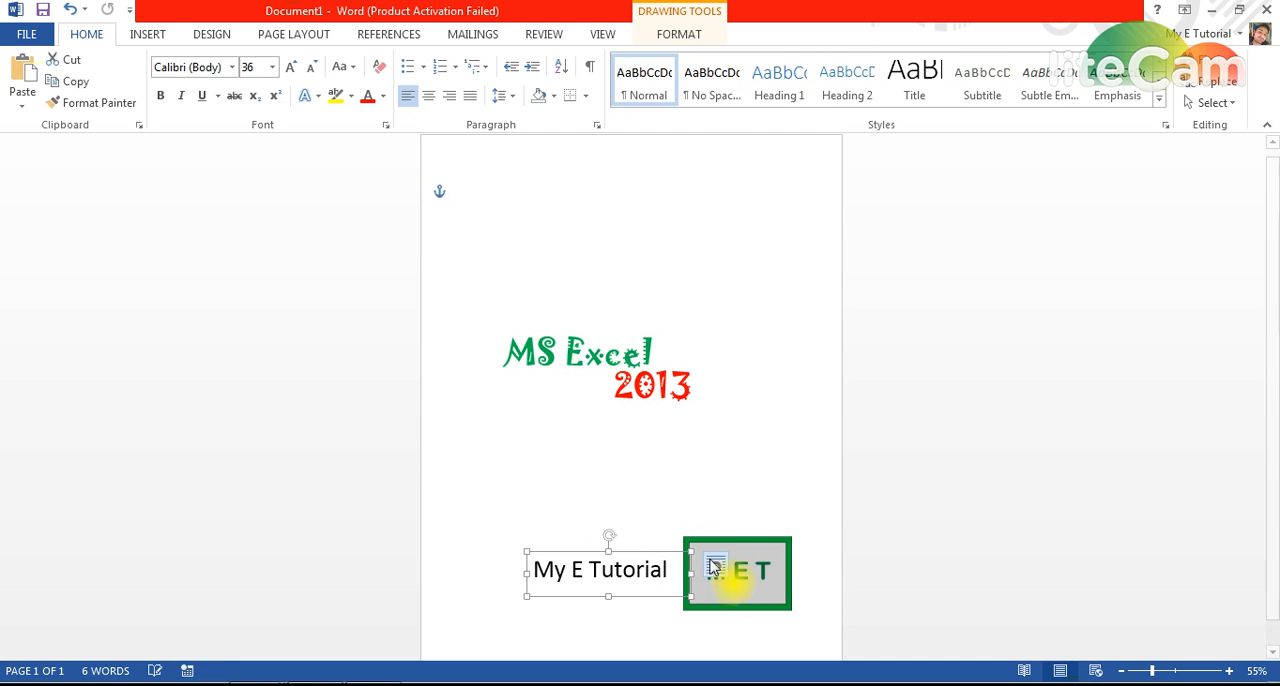
left_click_drag(736, 549, 757, 206)
left_click(652, 578)
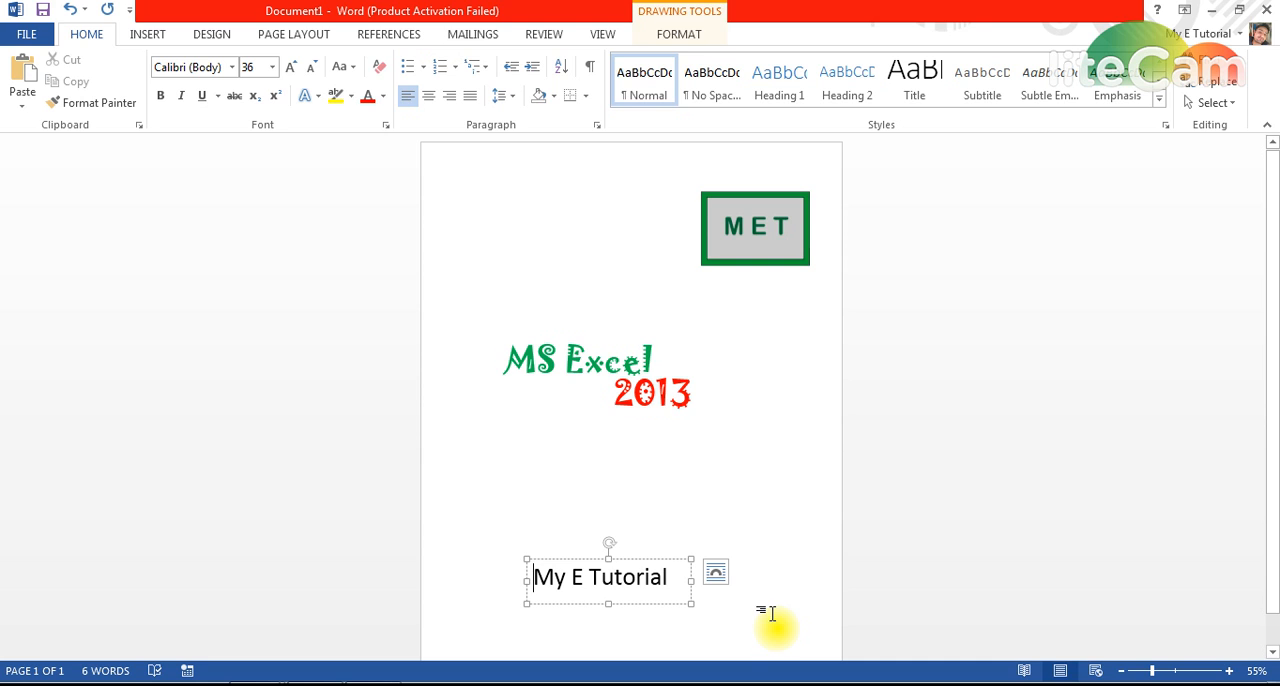
Enclose "My E Tutorial" in double quotation marks, widen its text box to fit one line, and shift it slightly right and down.
type("\"")
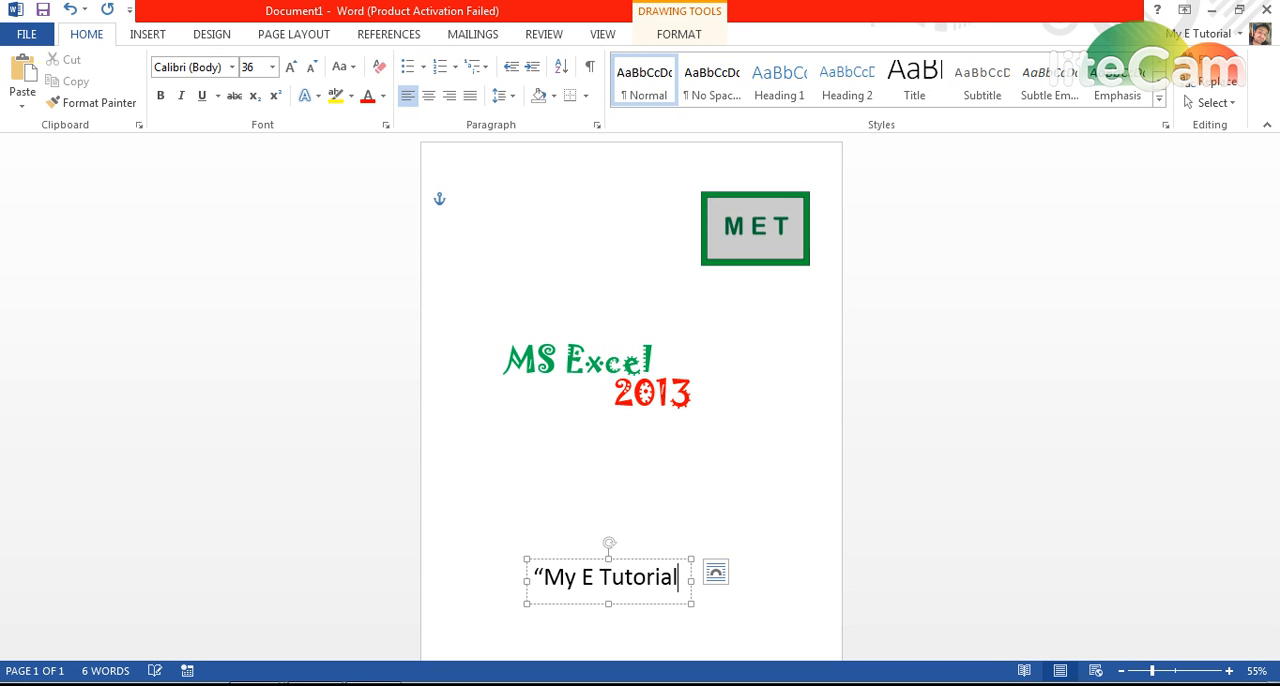
type("\"")
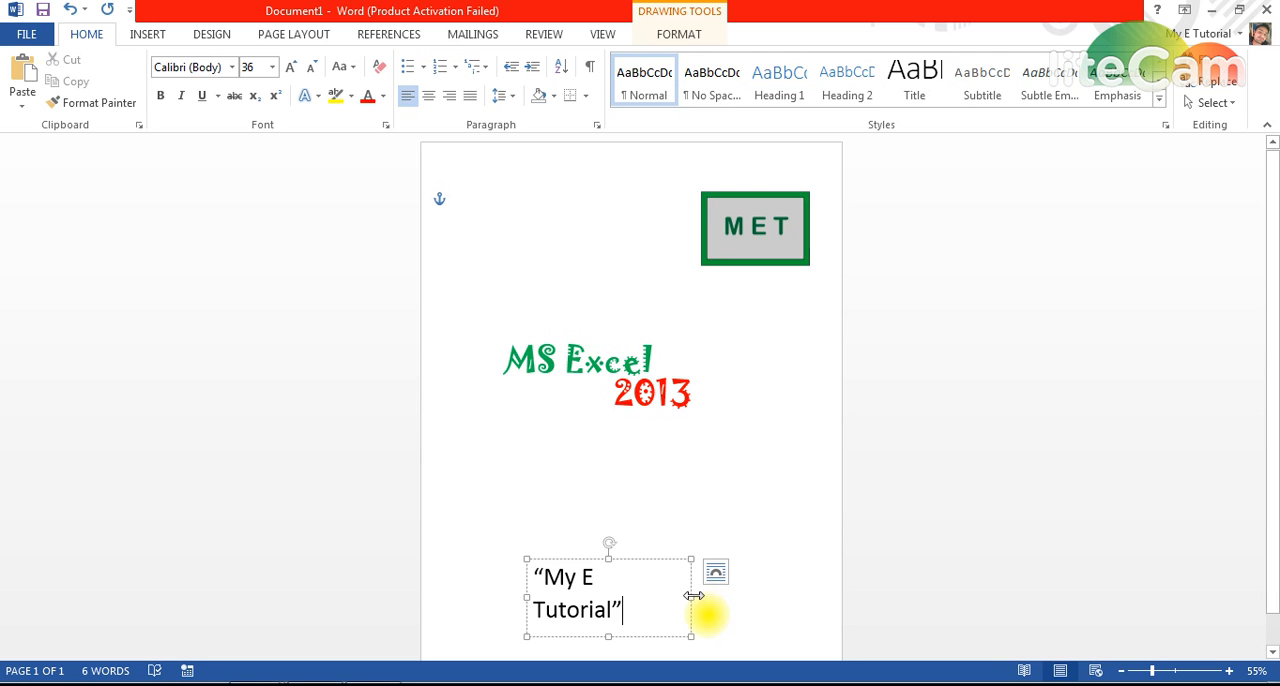
left_click_drag(694, 596, 679, 570)
left_click(678, 531)
Set the quoted "My E Tutorial" text to Jokerman, widen its box to fit one line, and nudge it slightly left.
left_click(663, 587)
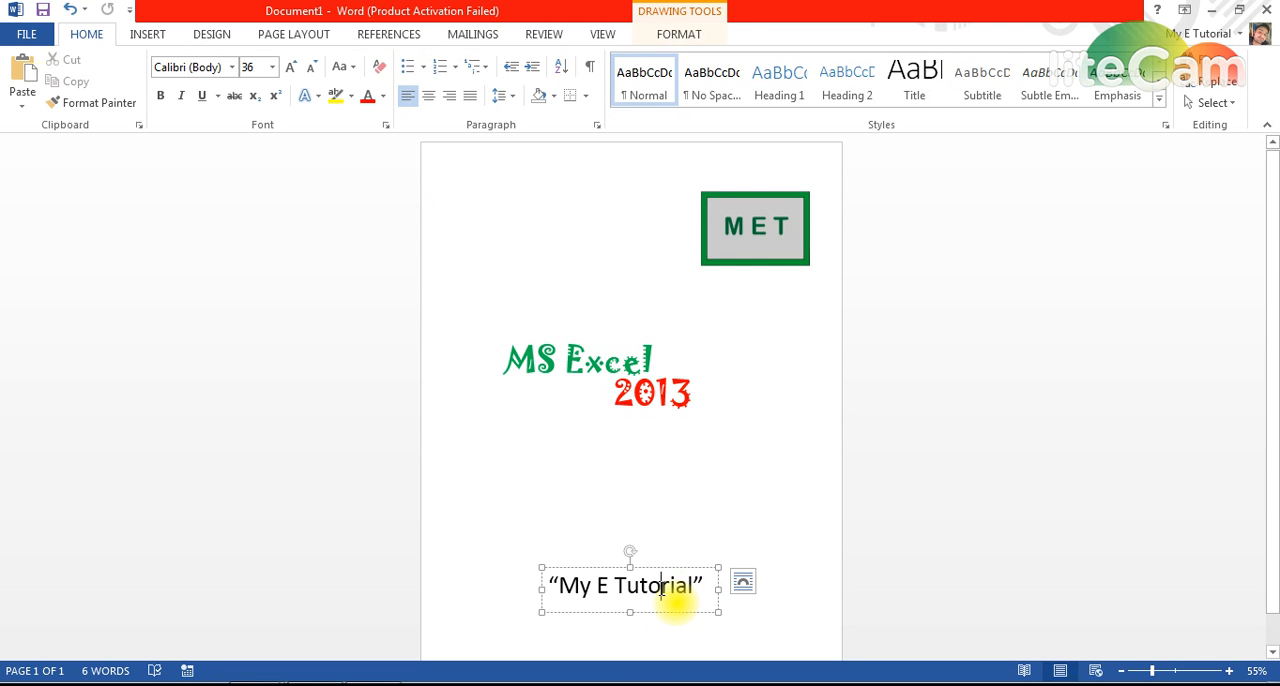
key("ctrl+a")
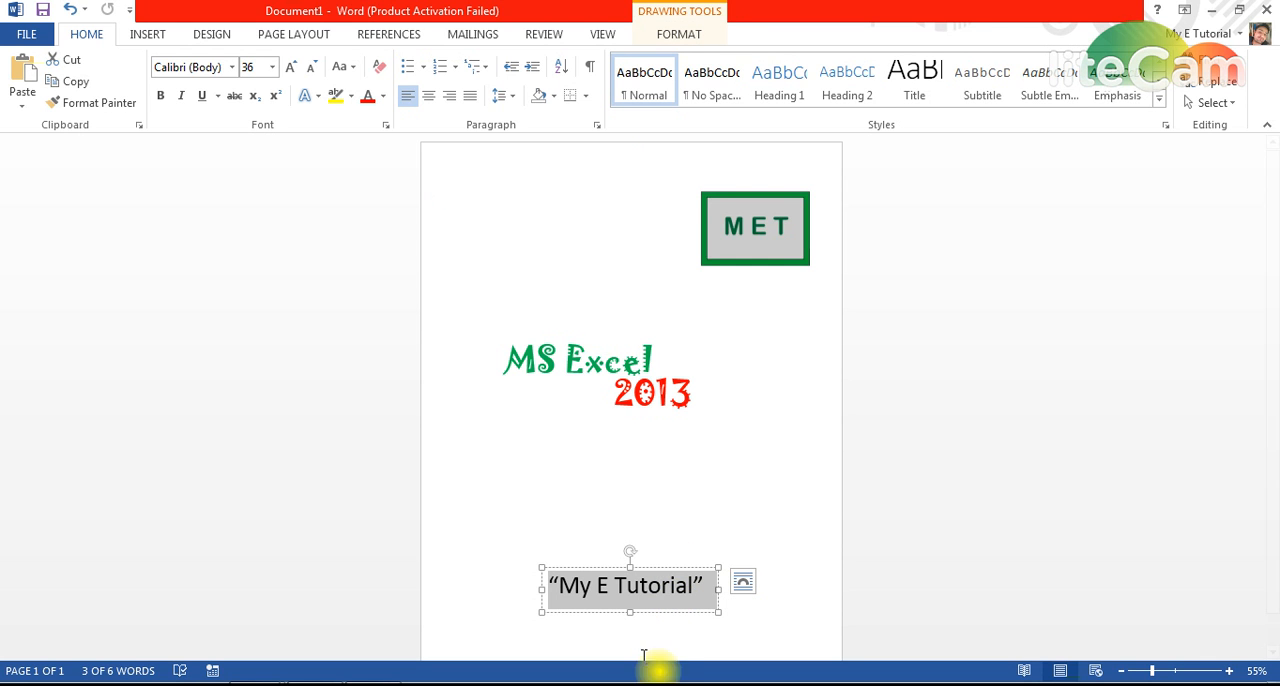
left_click(232, 67)
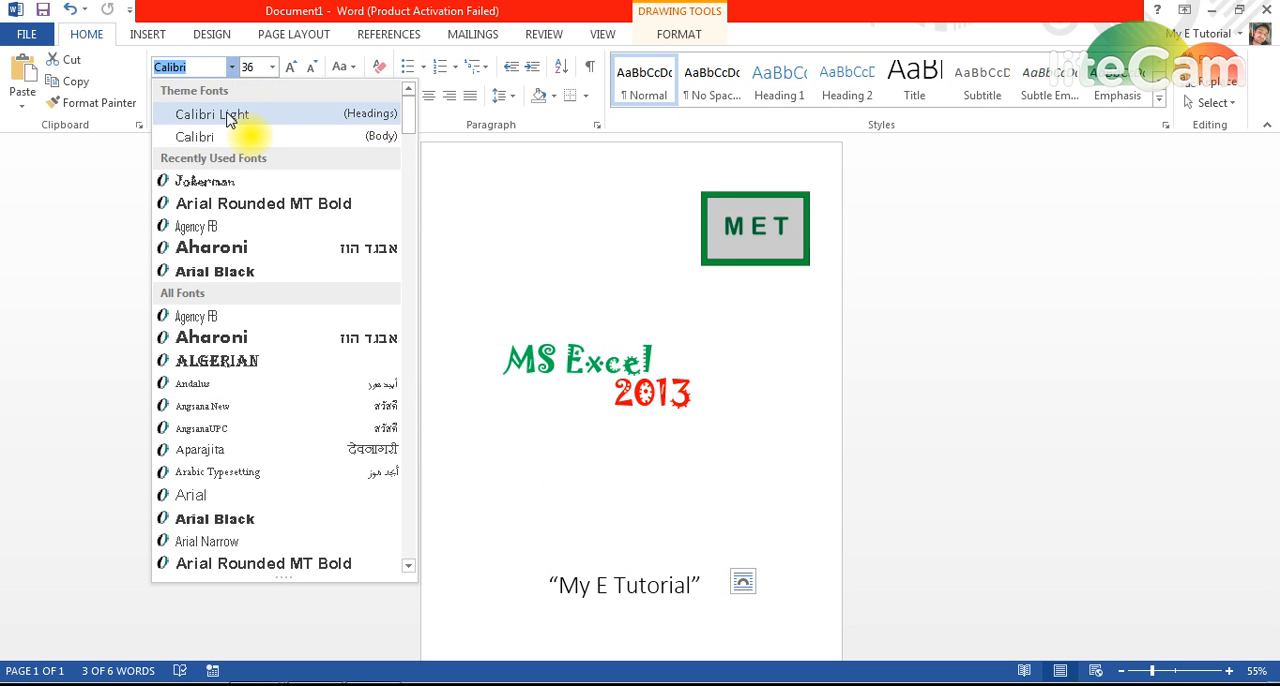
left_click(203, 182)
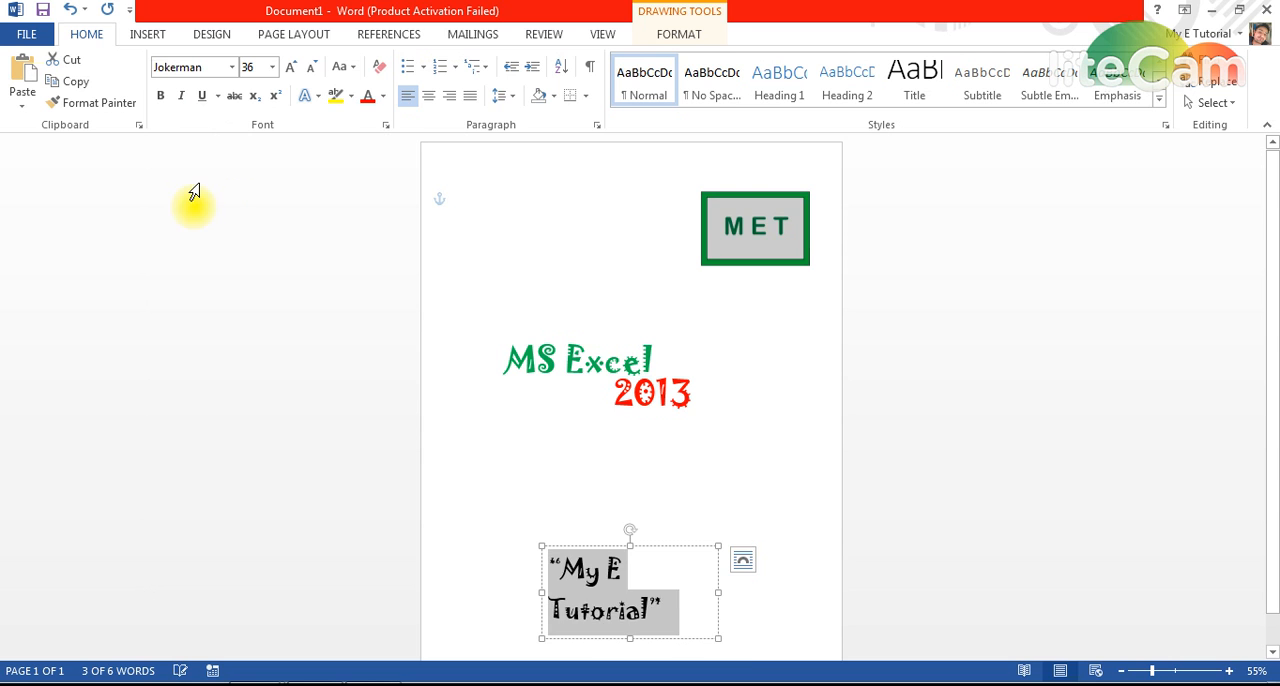
left_click_drag(720, 592, 754, 595)
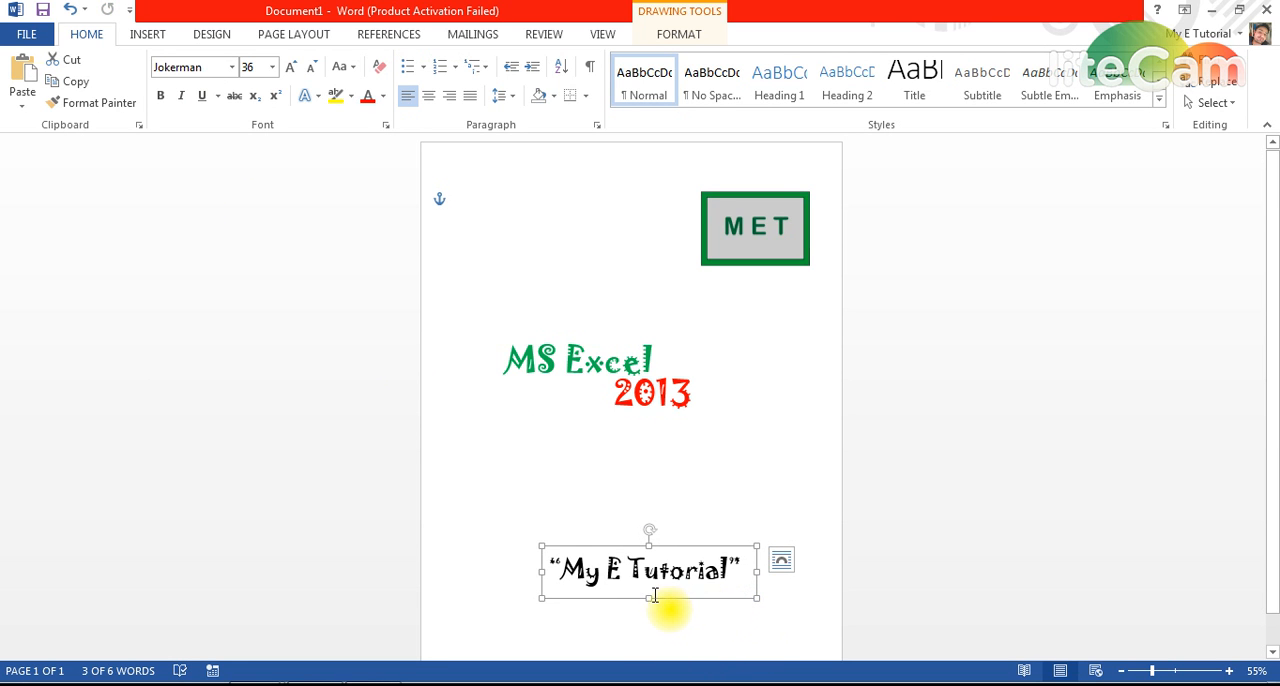
left_click_drag(667, 549, 655, 554)
left_click(673, 516)
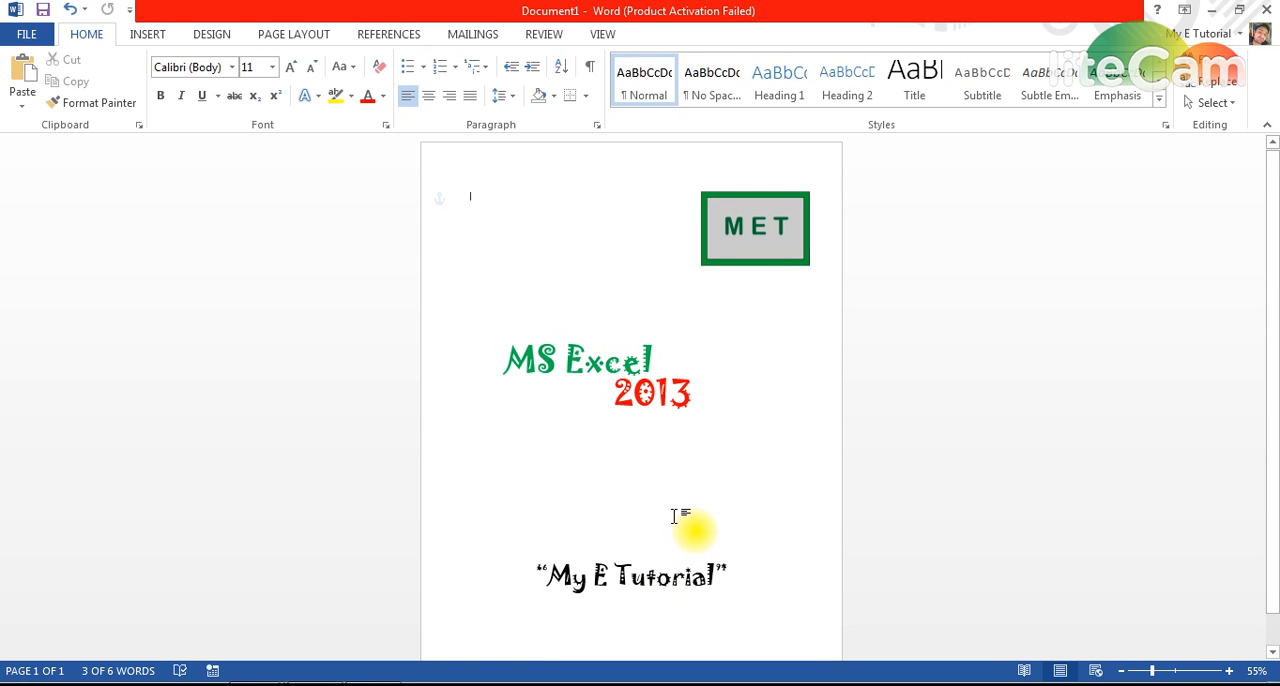
Shrink the MET logo slightly and shift it a little to the left in the page's upper right area.
left_click(762, 401)
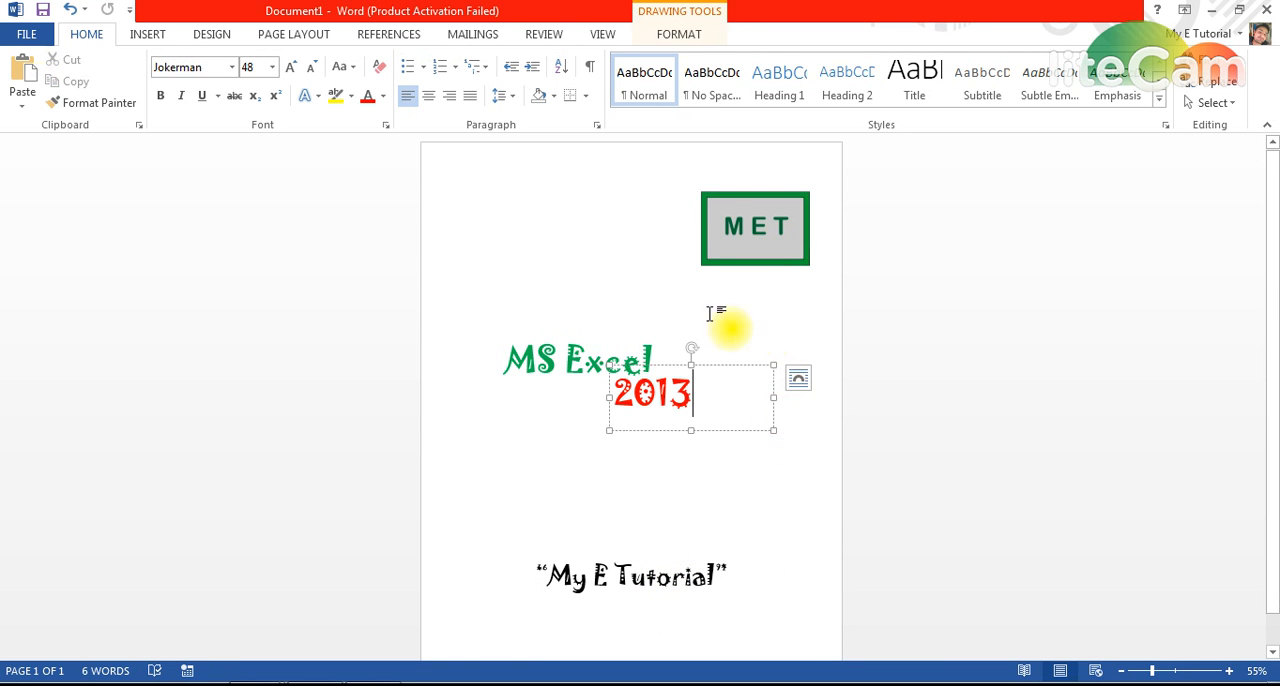
left_click(697, 311)
left_click(743, 225)
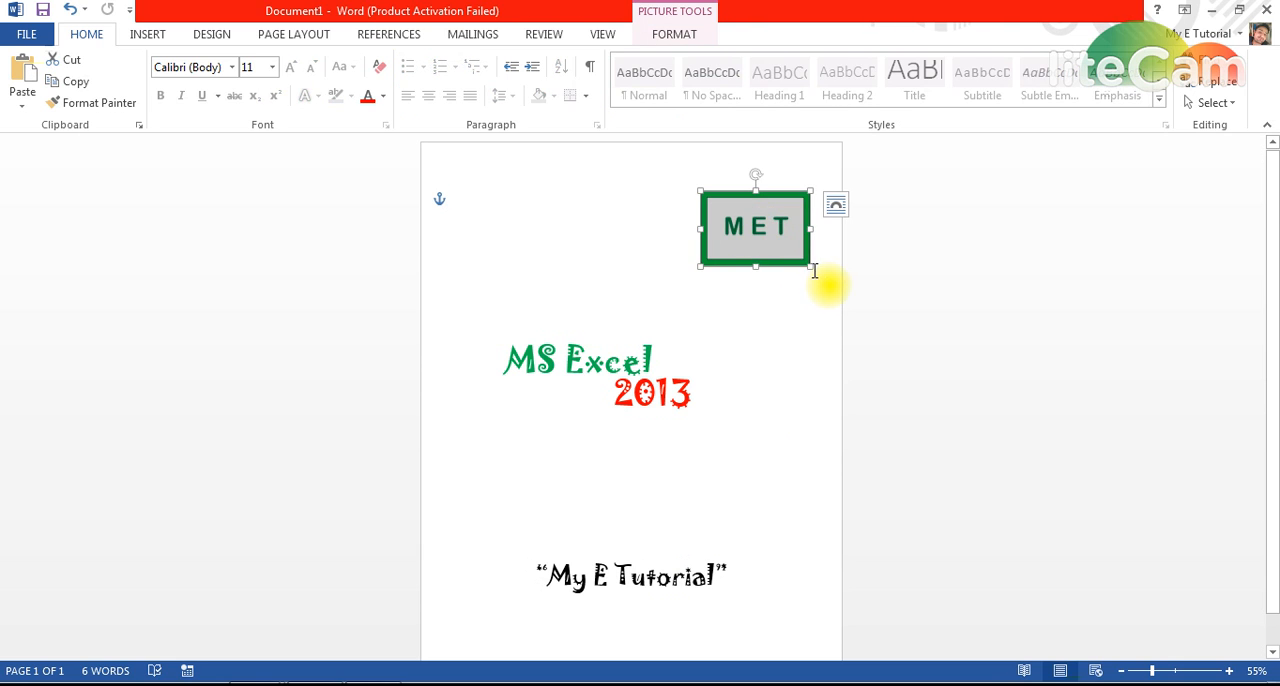
left_click_drag(810, 268, 753, 218)
left_click(722, 330)
left_click(634, 258)
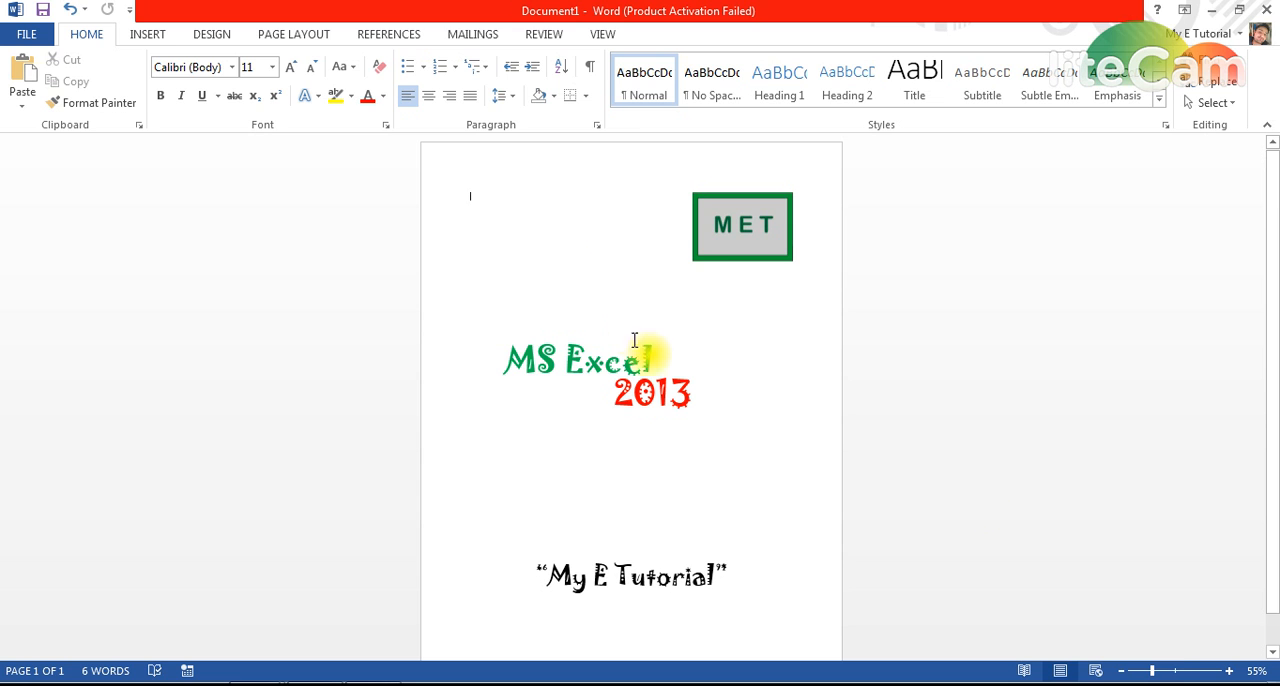
Insert a rectangle shape on the cover page, with the whole page in view.
left_click_drag(1153, 671, 1148, 672)
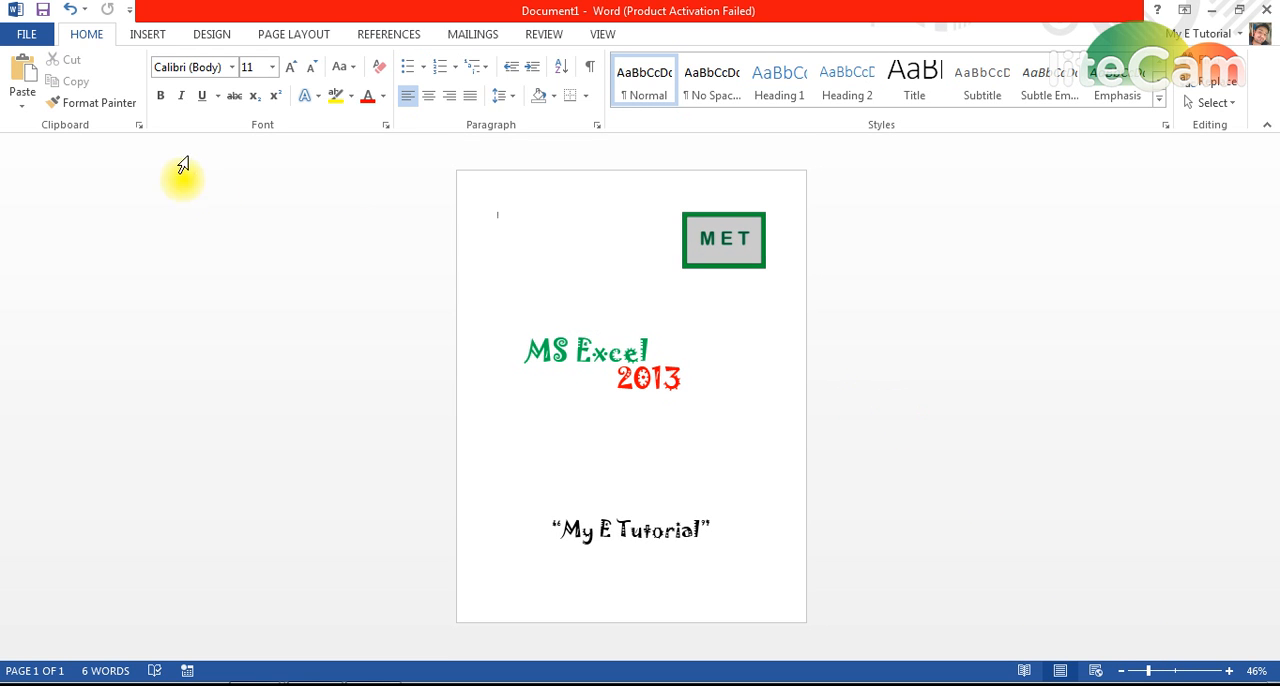
left_click(147, 34)
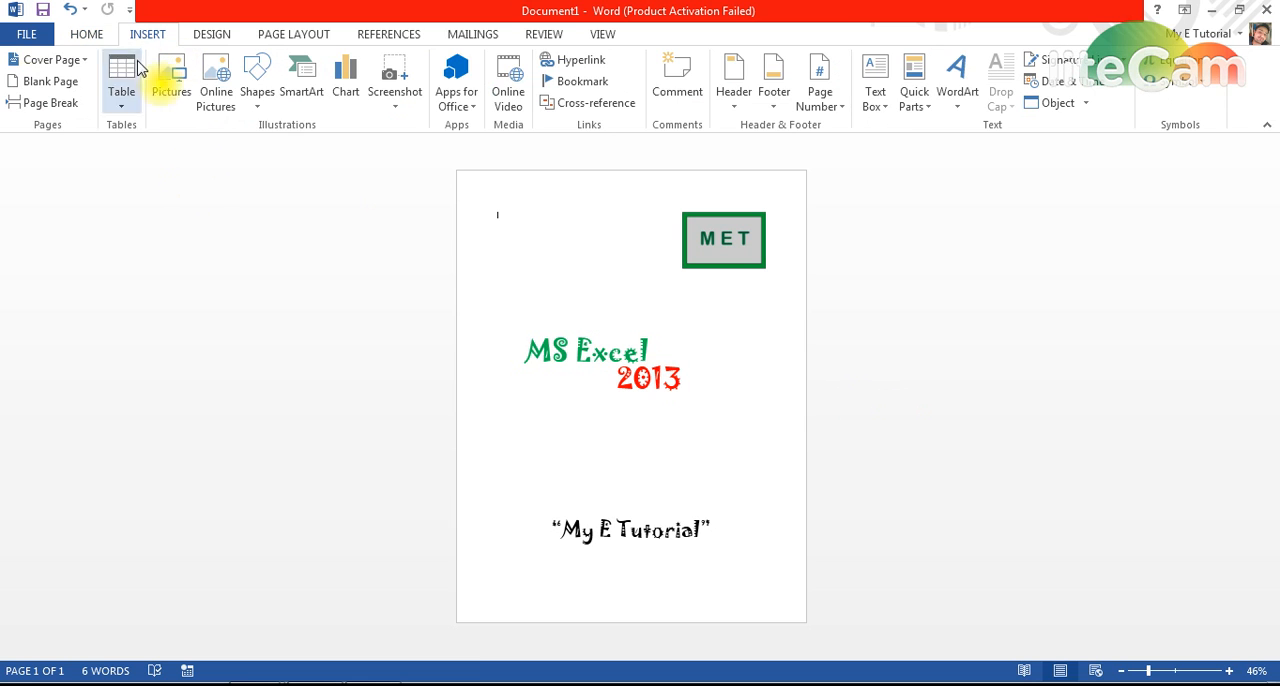
left_click(258, 100)
left_click(343, 164)
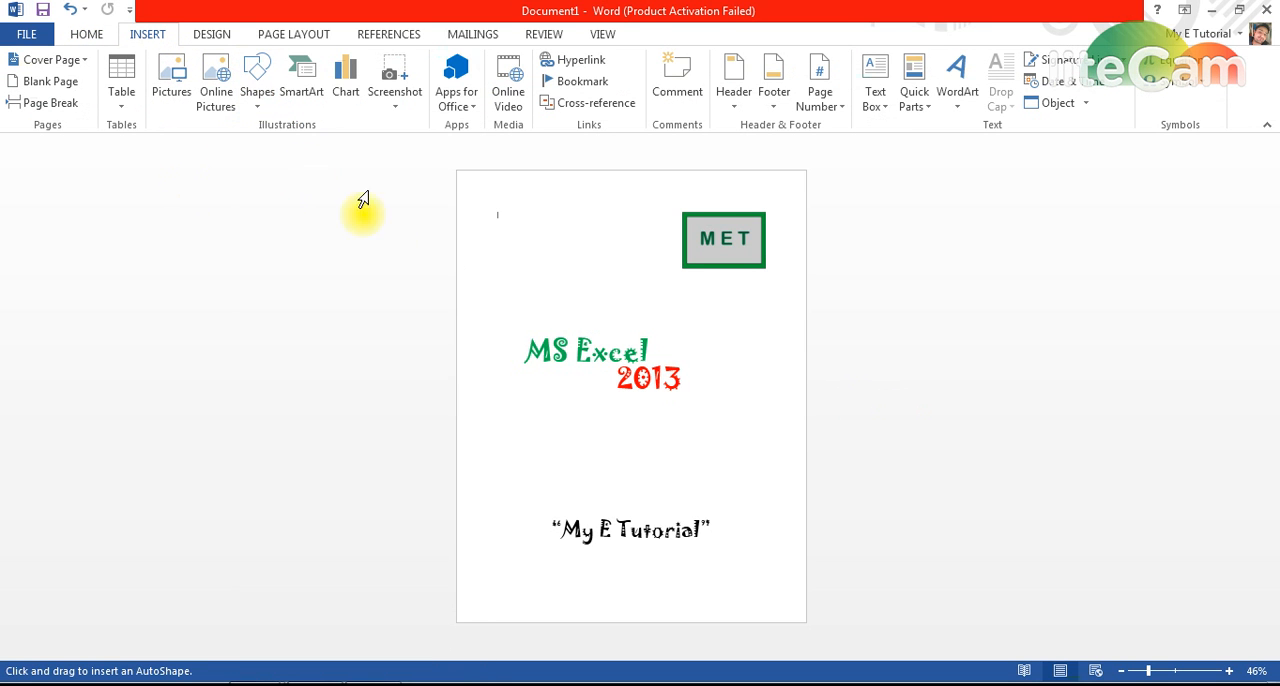
left_click(255, 98)
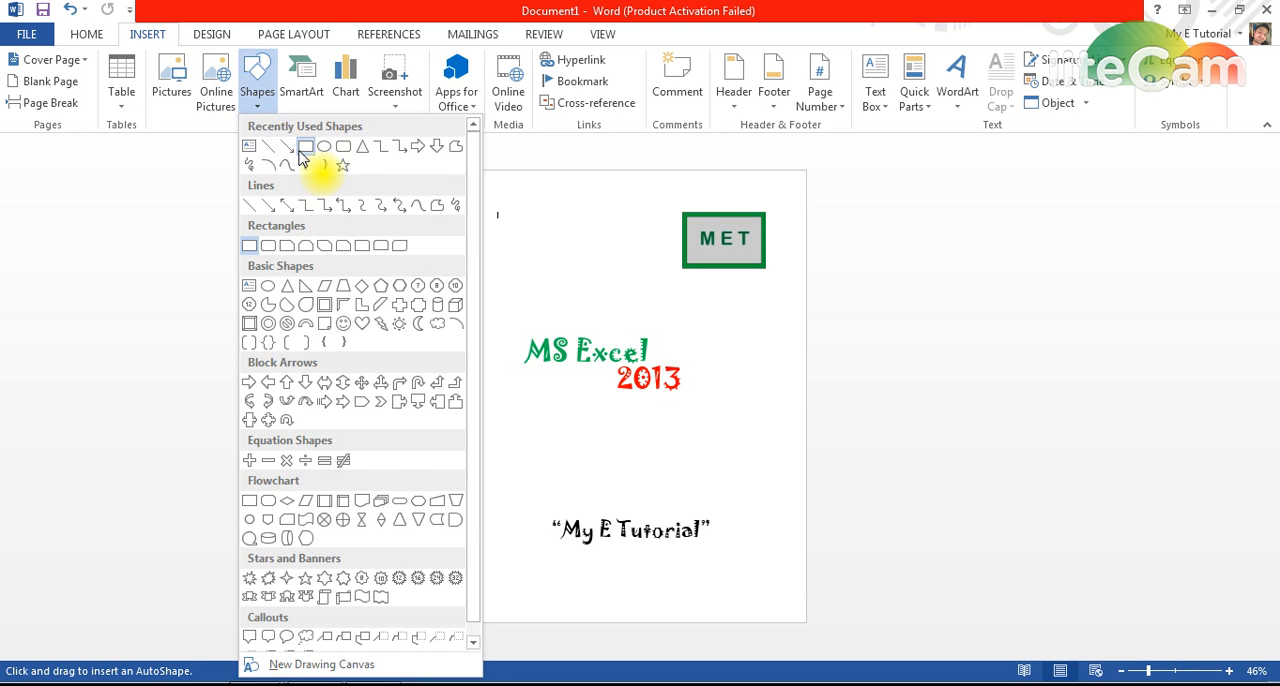
left_click(306, 145)
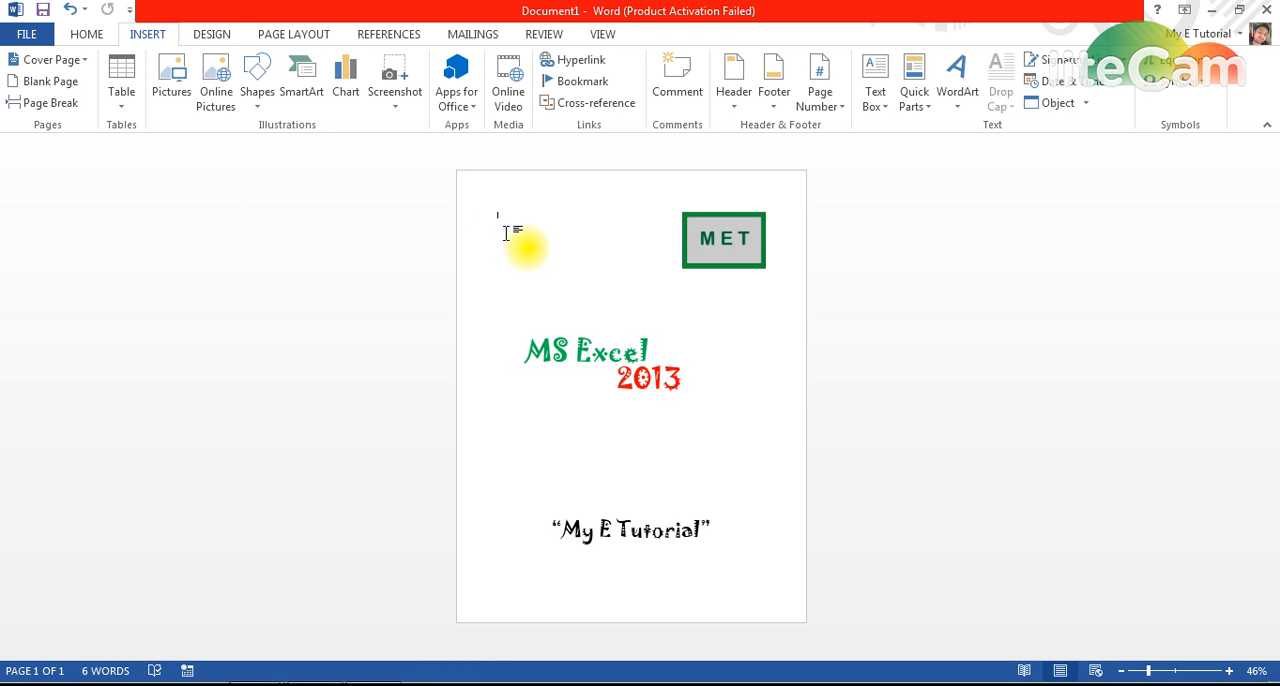
left_click(259, 98)
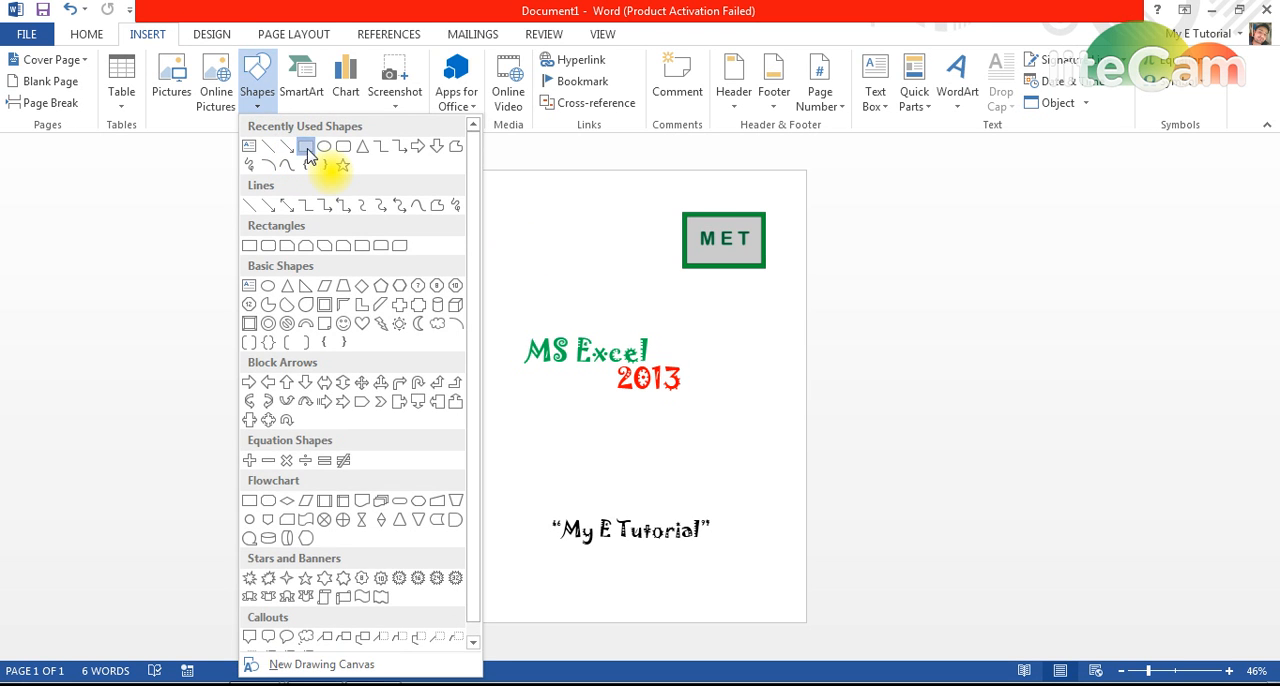